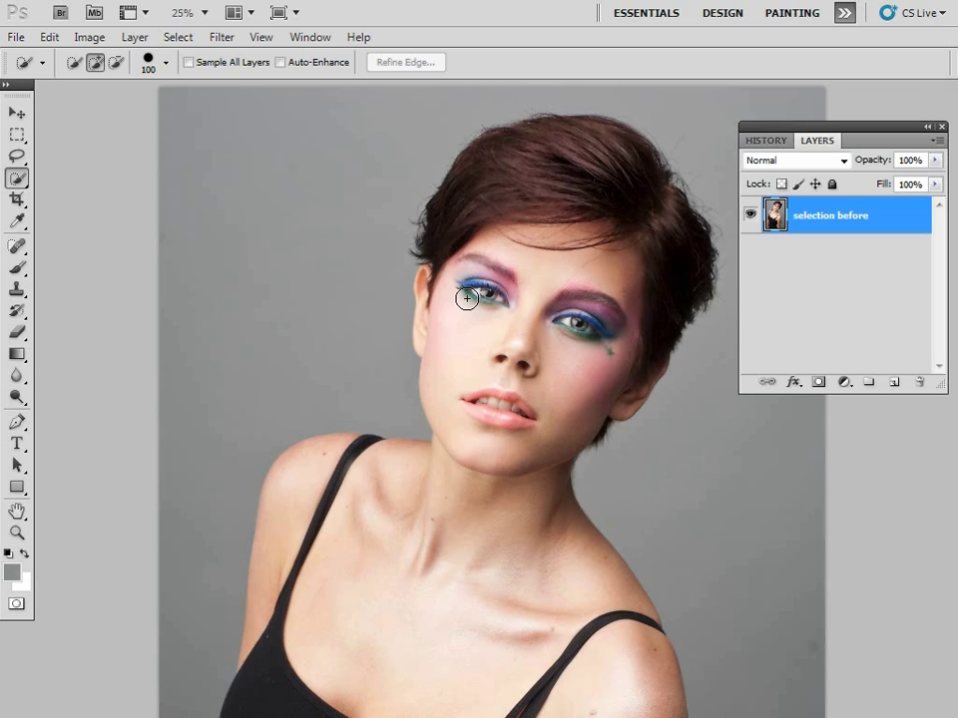
Frame the portrait, then quick-select the model from hair down over neck, shoulders and chest.
key(ctrl+plus)
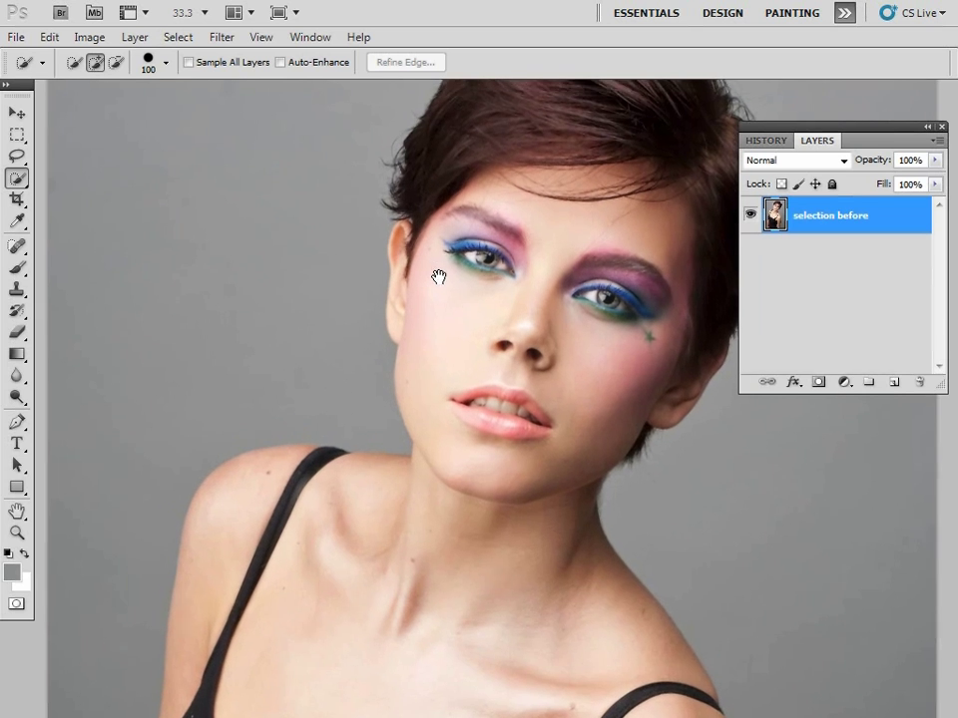
scroll(438, 273, up, 3)
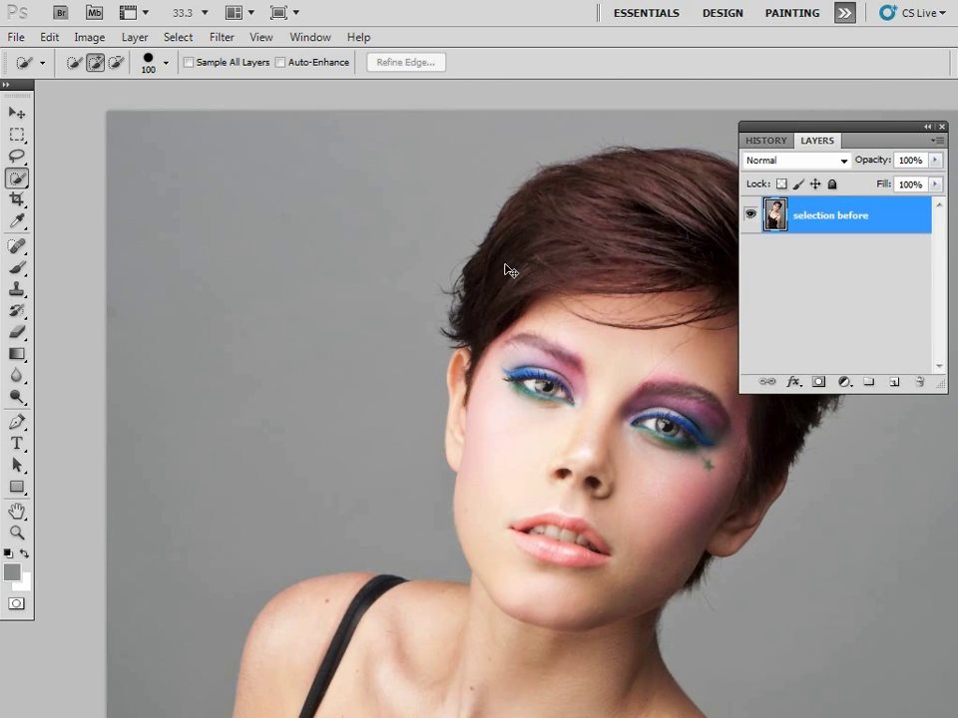
key(ctrl+minus)
key(ctrl+minus)
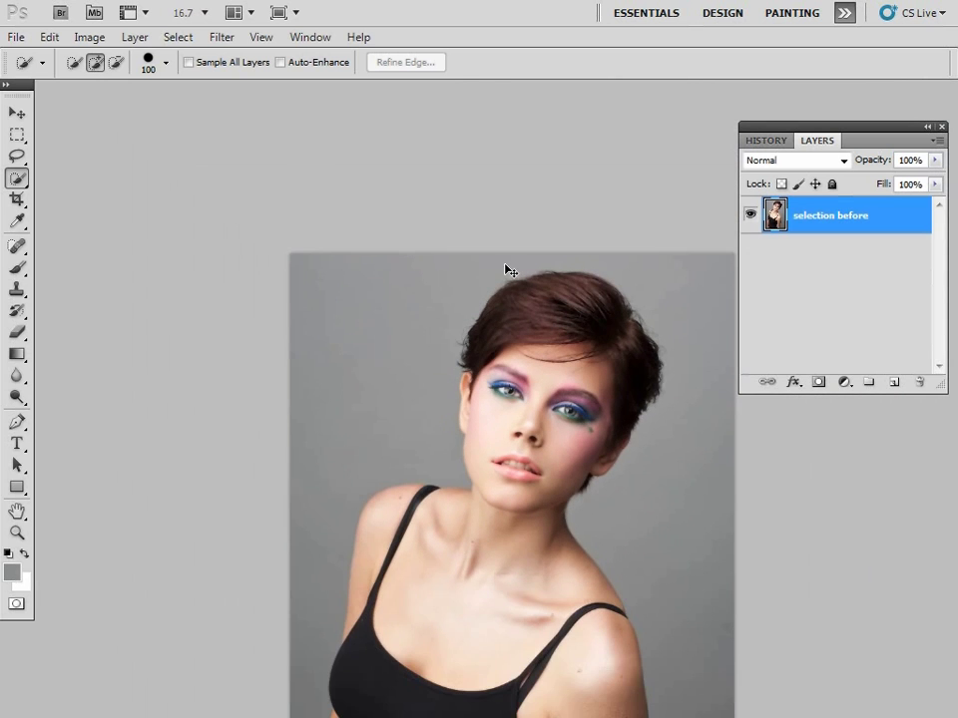
drag(554, 310, 498, 239)
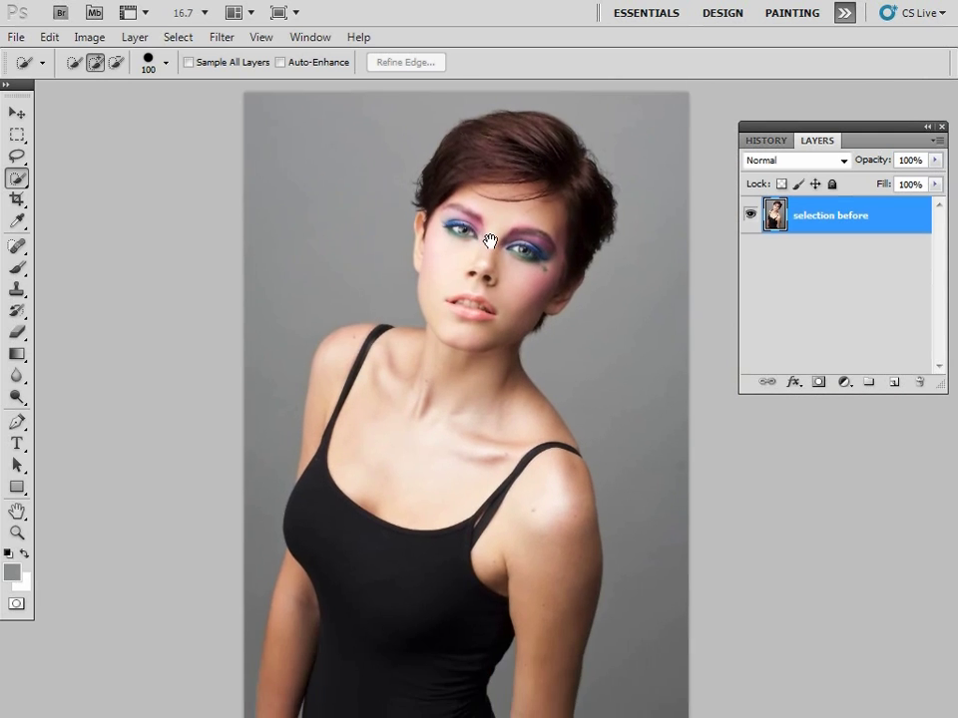
key(ctrl+minus)
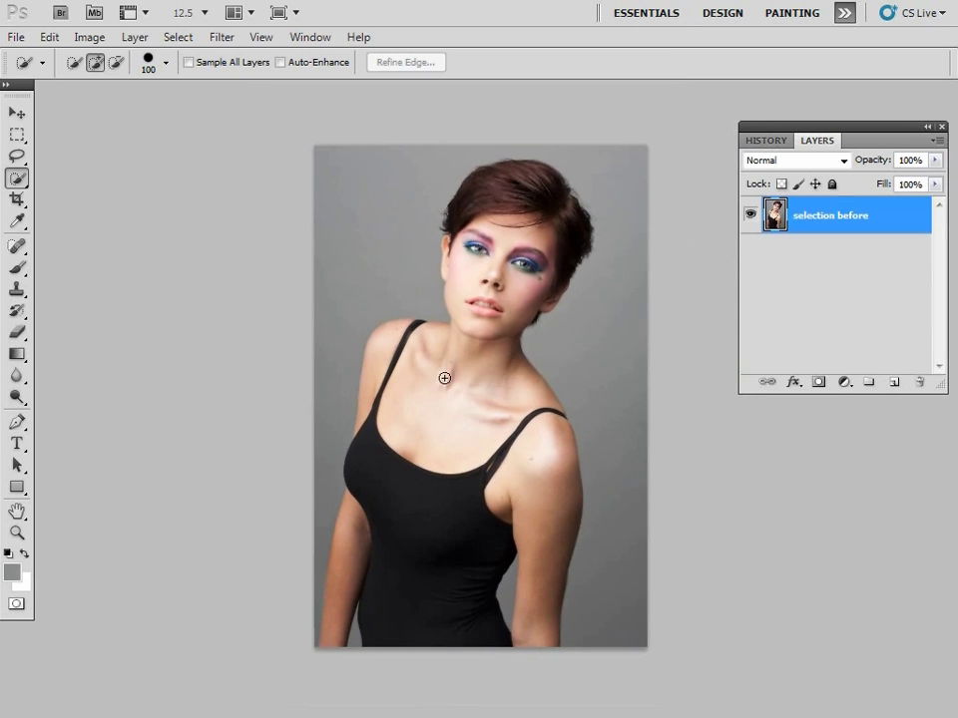
right_click(17, 182)
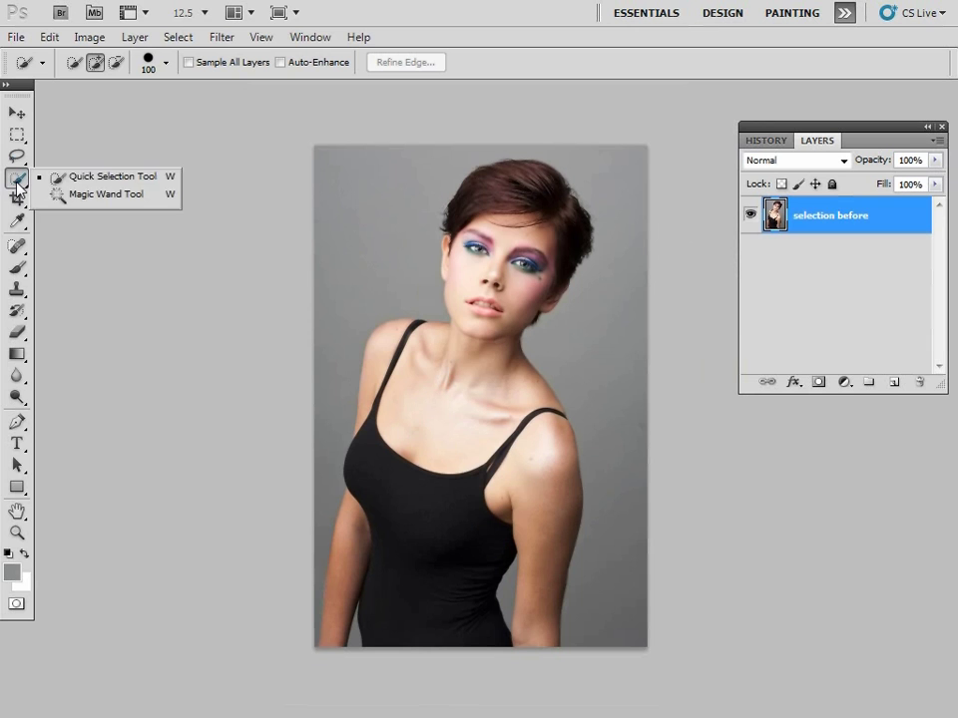
click(153, 179)
mouse_move(451, 218)
mouse_down()
mouse_move(471, 186)
mouse_move(559, 185)
mouse_move(539, 215)
mouse_move(547, 265)
mouse_move(493, 281)
mouse_move(480, 313)
mouse_up()
mouse_move(455, 353)
mouse_down()
mouse_move(426, 369)
mouse_move(396, 352)
mouse_move(381, 365)
mouse_move(385, 449)
mouse_move(401, 470)
mouse_move(519, 484)
mouse_move(540, 509)
mouse_move(401, 580)
mouse_move(367, 545)
mouse_move(351, 558)
mouse_move(341, 623)
mouse_move(344, 582)
mouse_up()
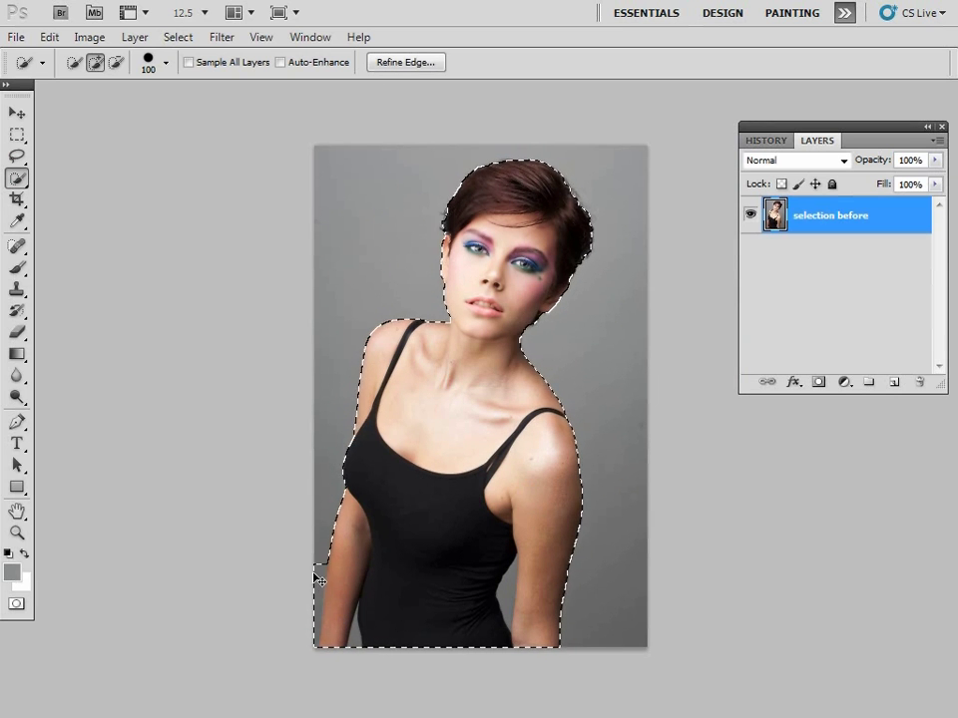
key(alt)
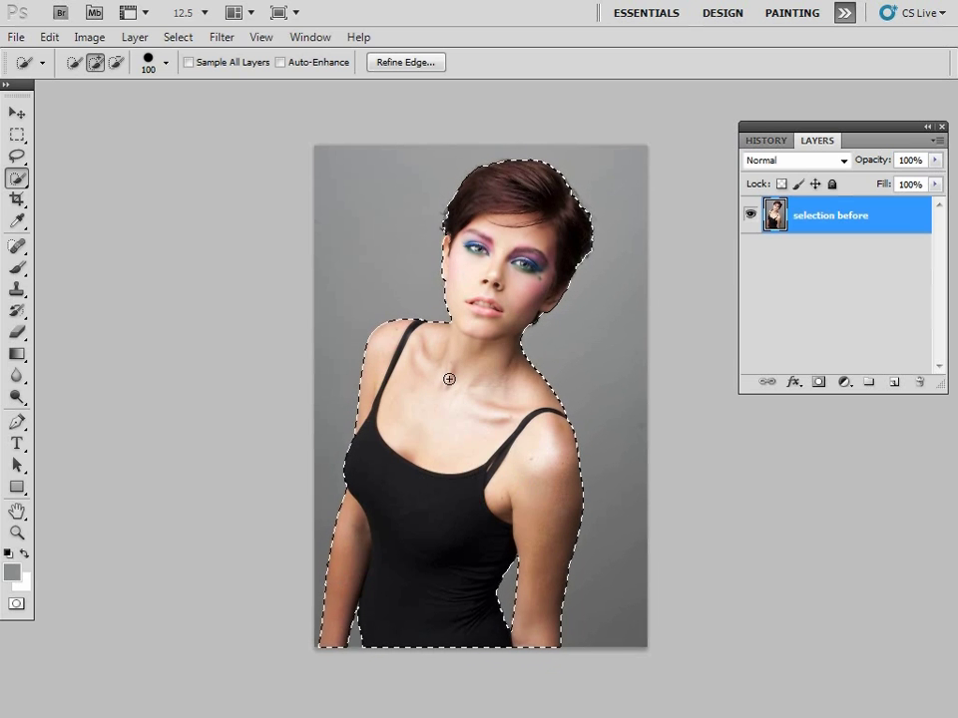
Open Refine Edge, move its dialog up, and zoom the black-background preview onto the face.
click(437, 66)
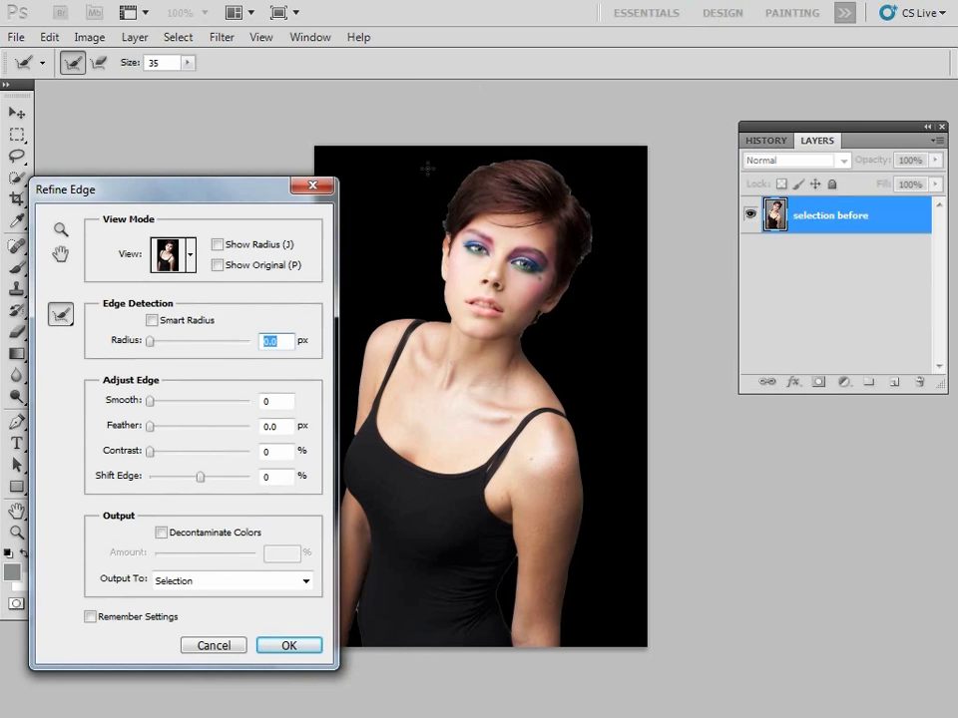
drag(119, 192, 121, 150)
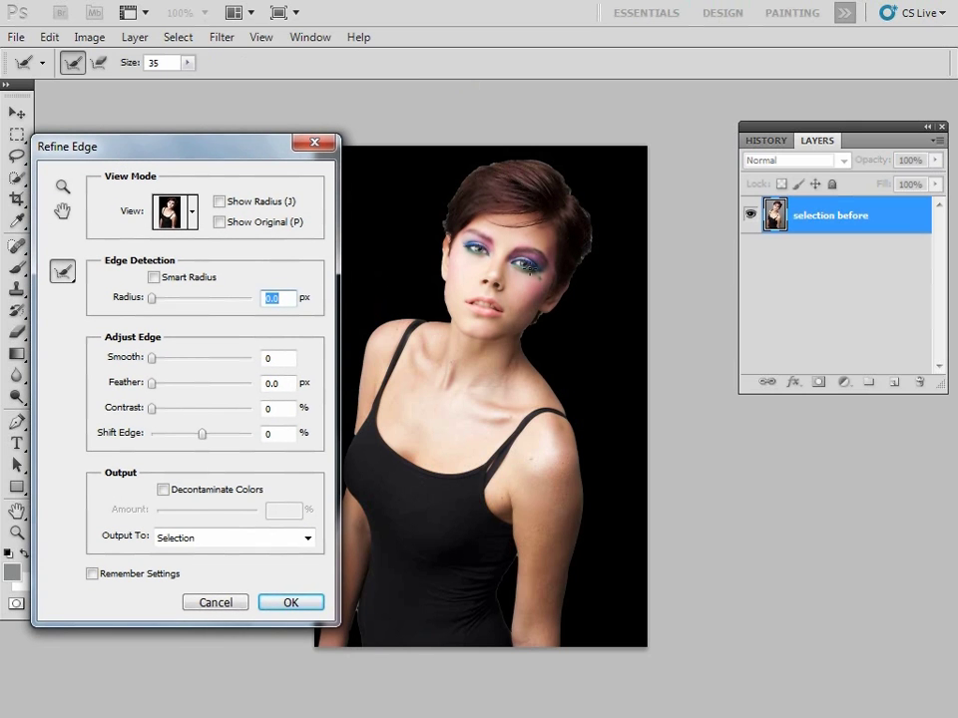
scroll(529, 268, up, 6)
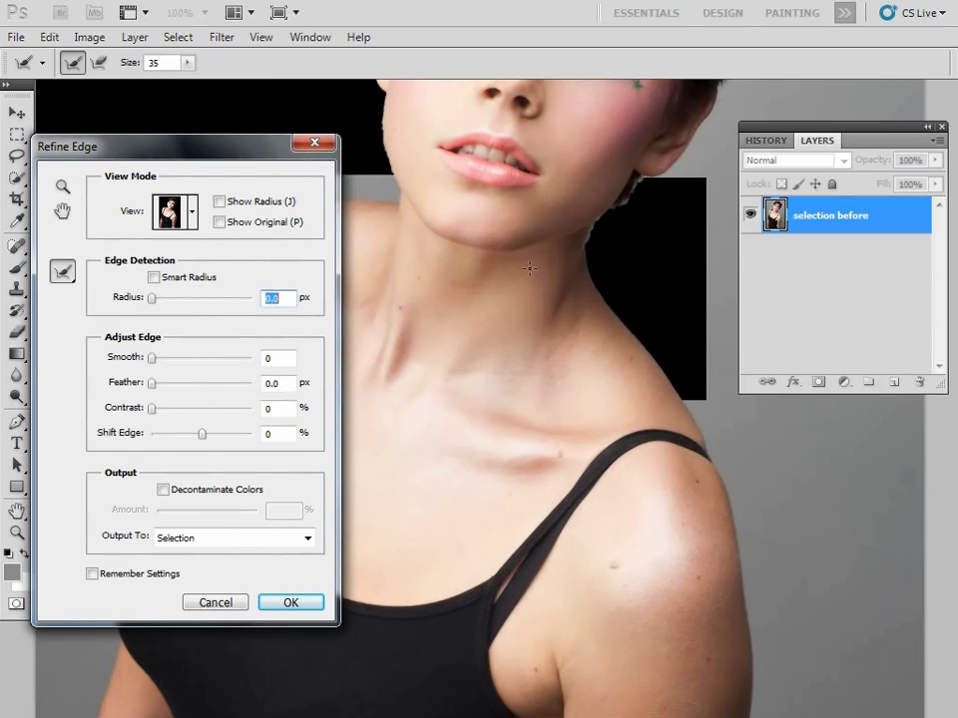
drag(600, 380, 655, 683)
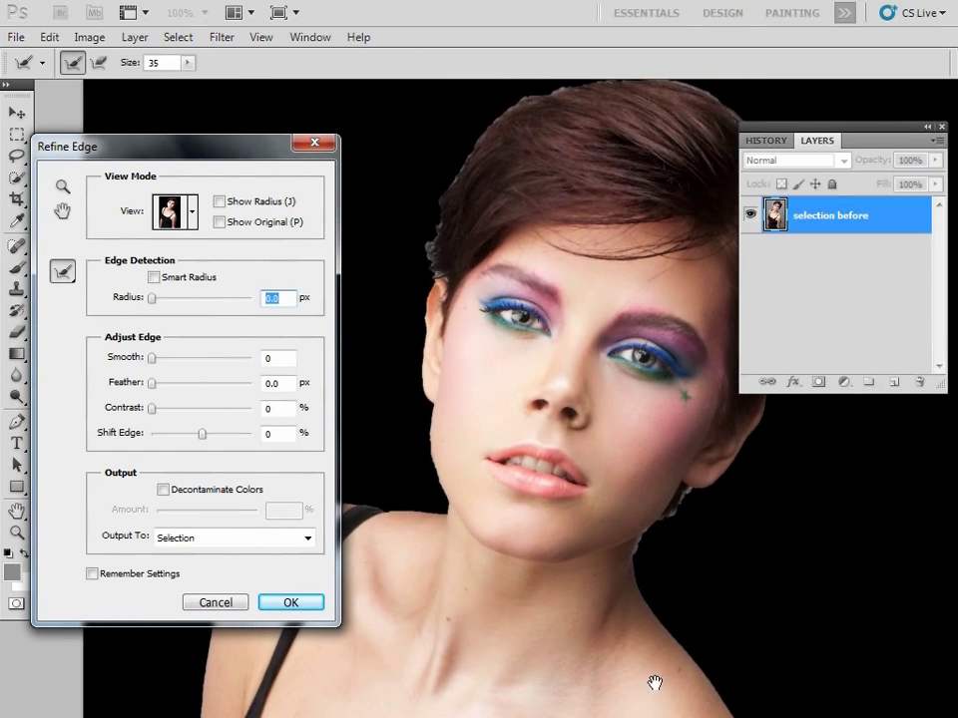
drag(582, 335, 578, 384)
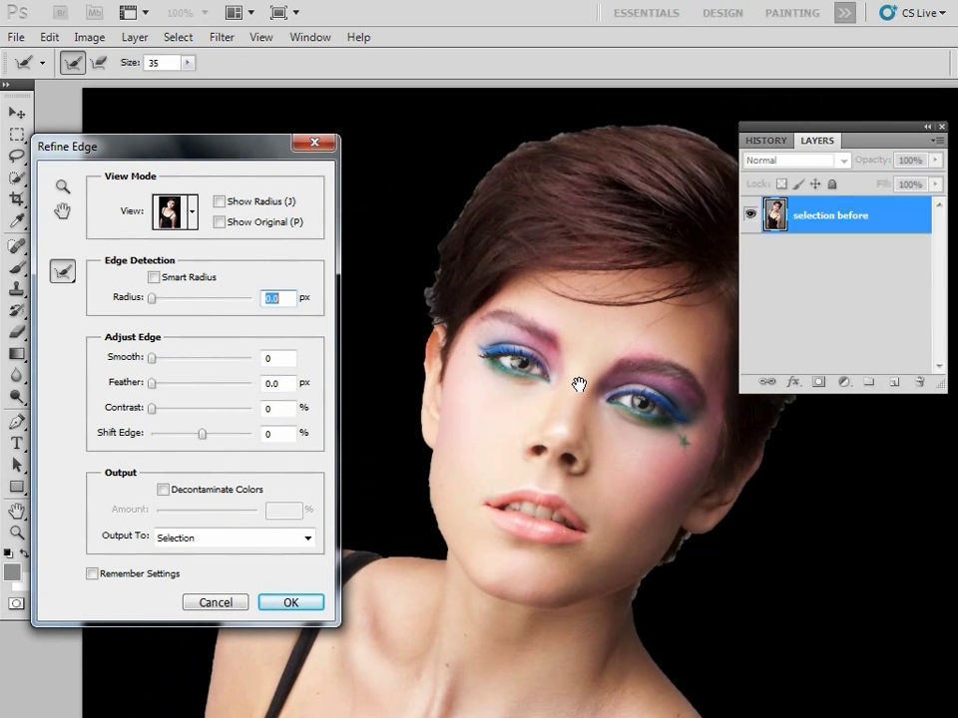
scroll(579, 384, up, 3)
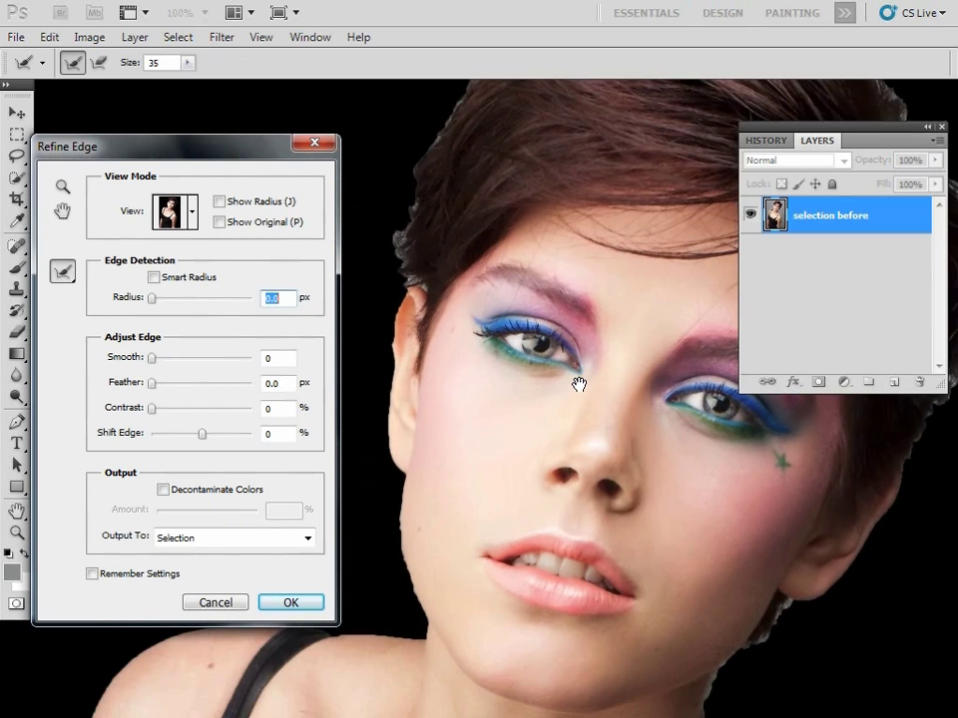
scroll(535, 384, down, 1)
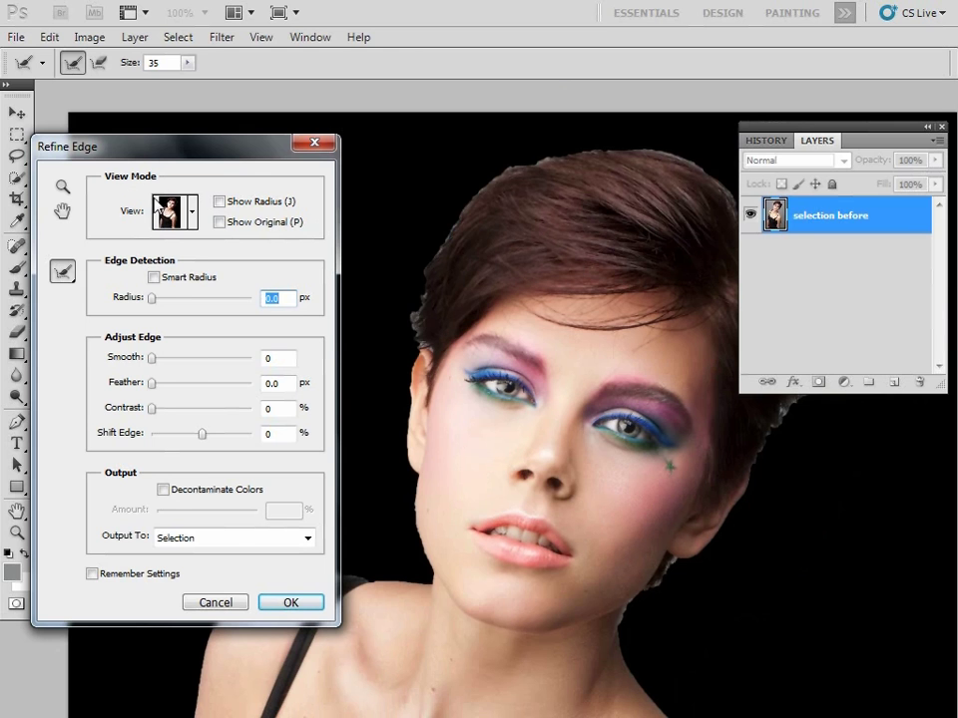
Cycle through the Refine Edge view modes and settle on the On White preview.
click(172, 213)
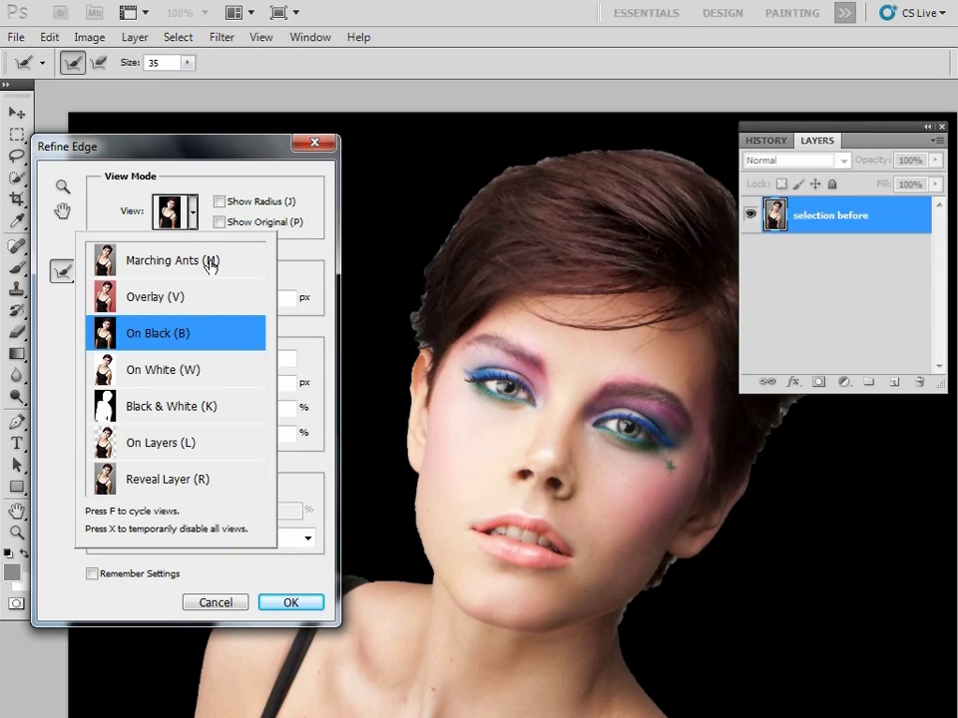
key(w)
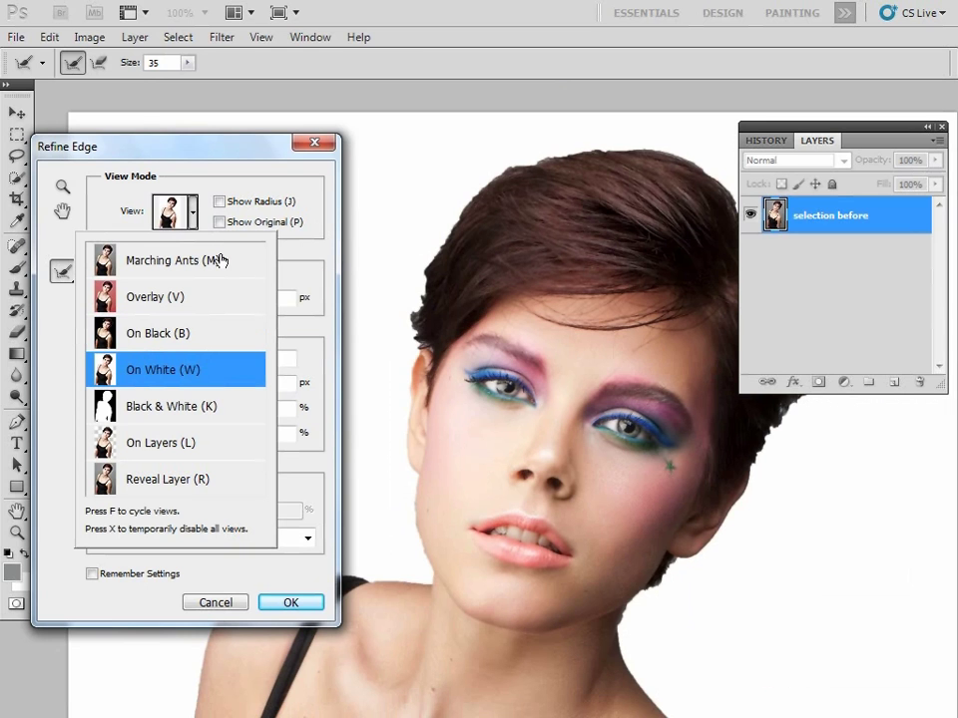
key(f)
key(f)
key(f)
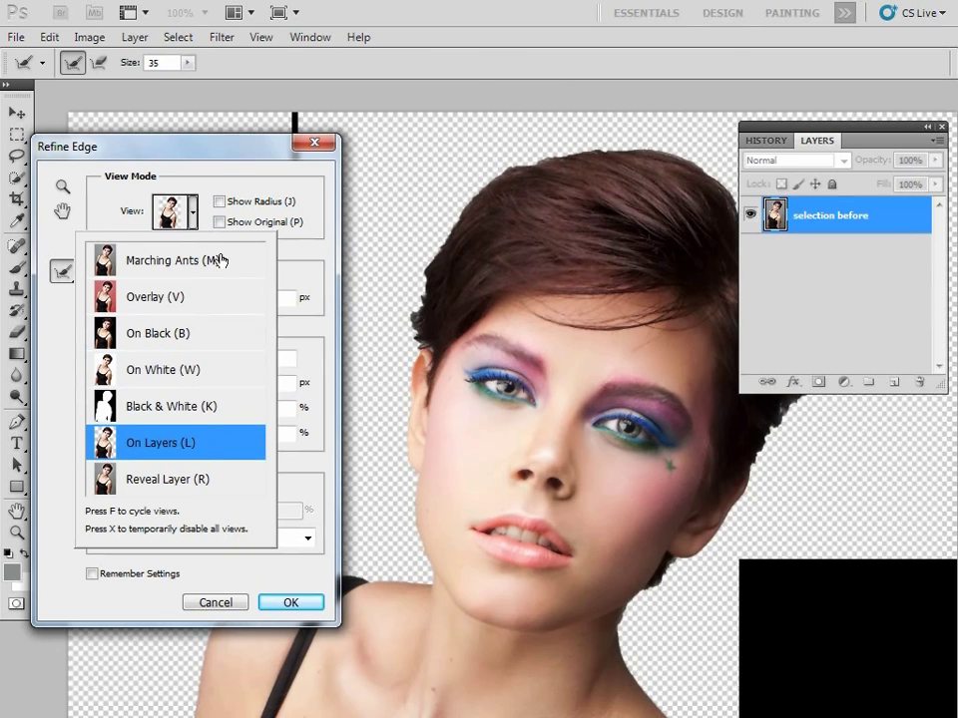
key(f)
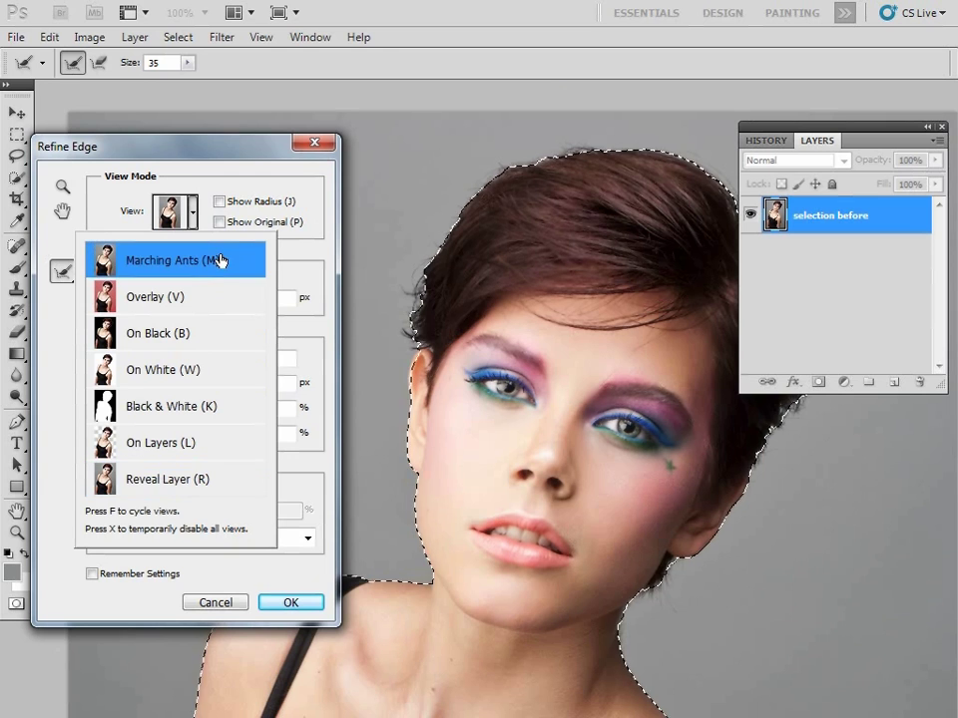
key(f)
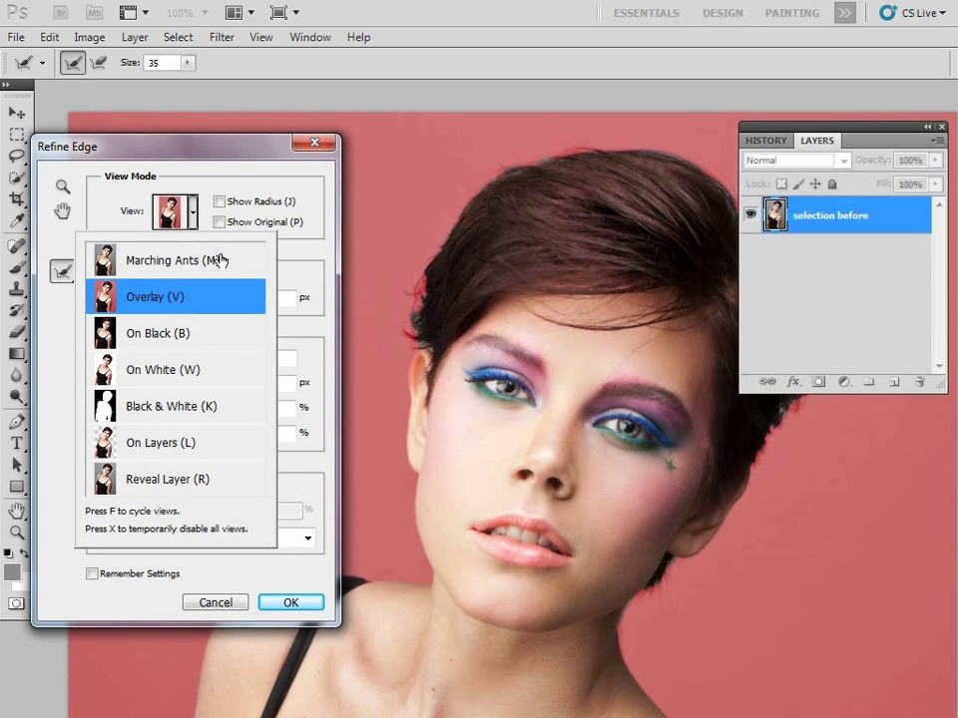
key(f)
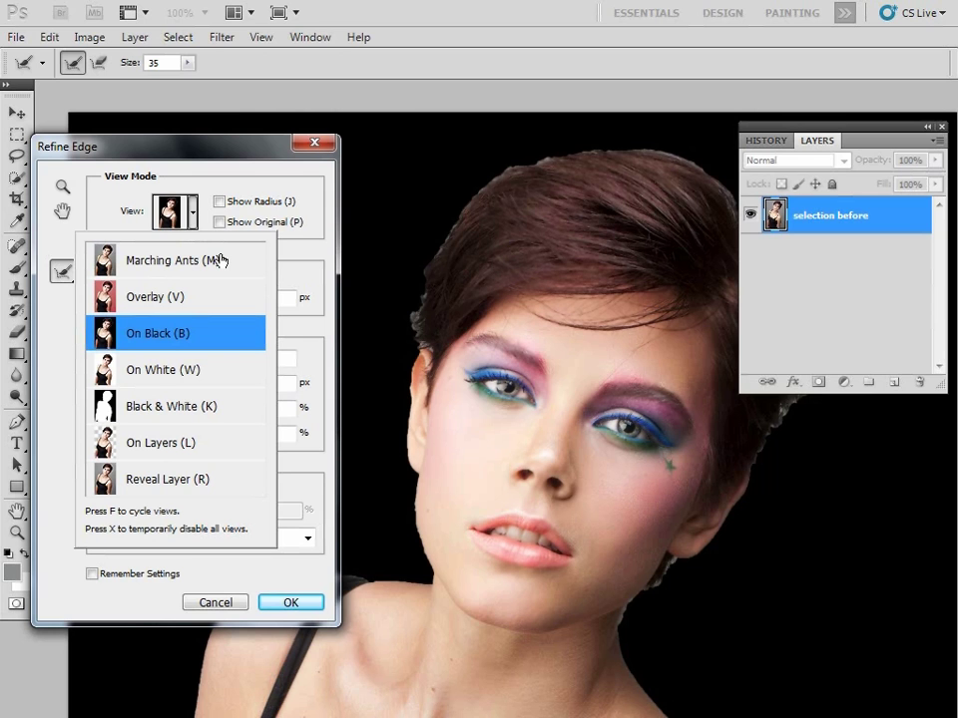
key(Down)
key(Down)
key(Down)
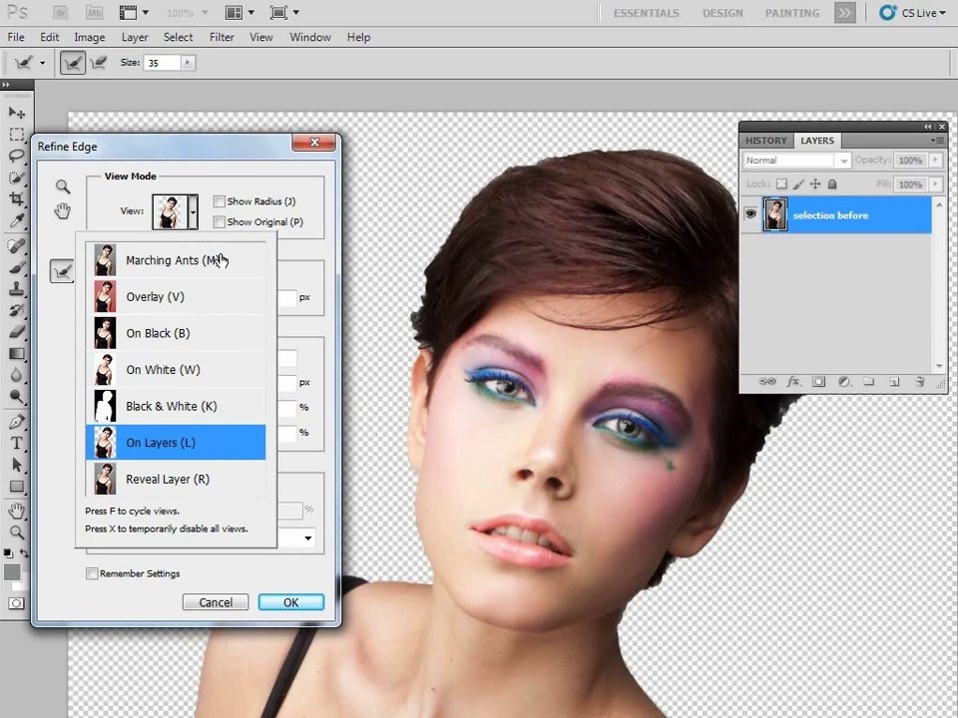
key(Down)
key(Down)
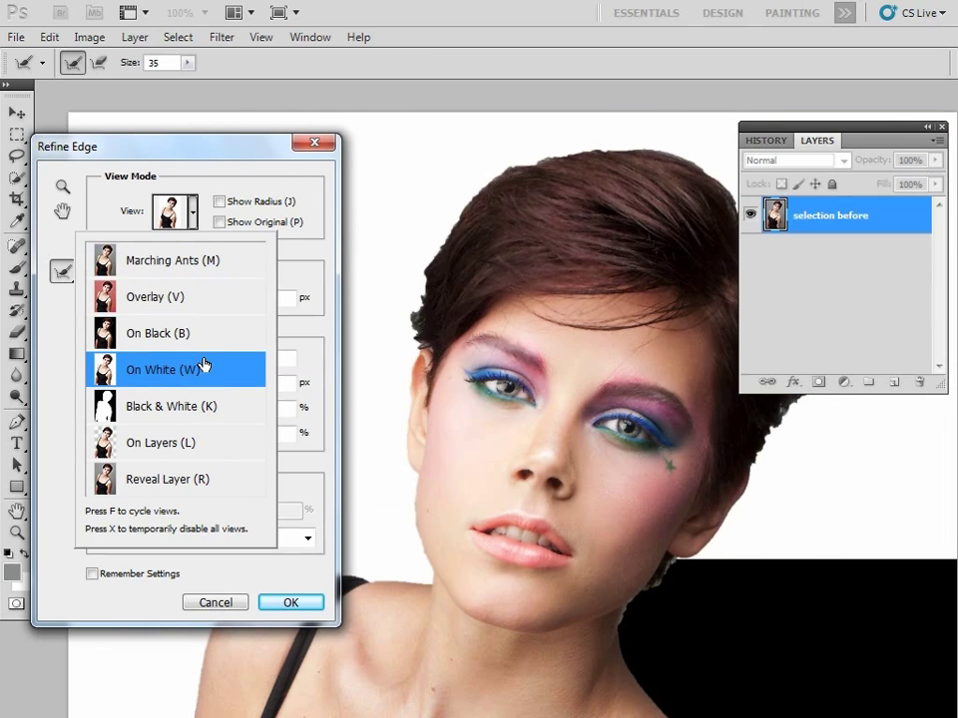
click(200, 165)
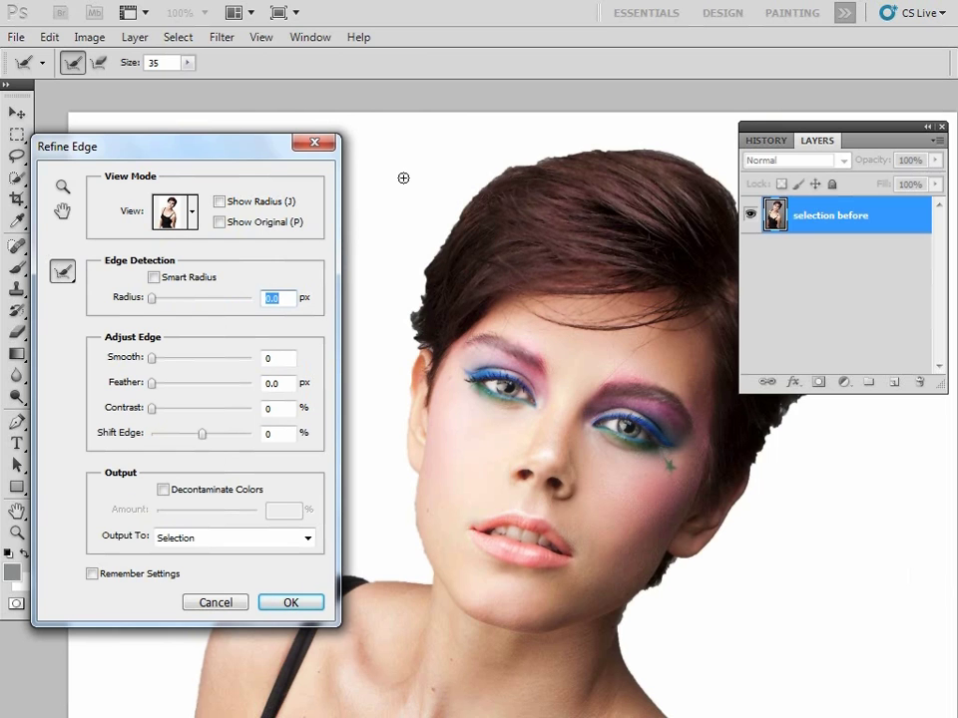
Hide the side panels, turn on Show Radius, and set Radius to 10 px.
key(shift+Tab)
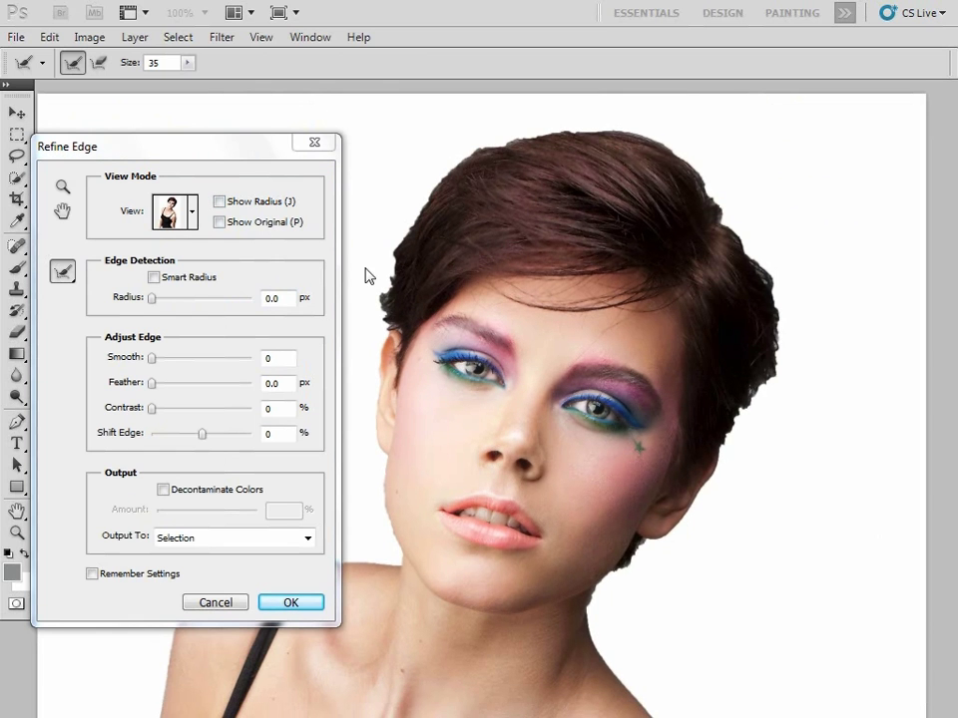
click(220, 206)
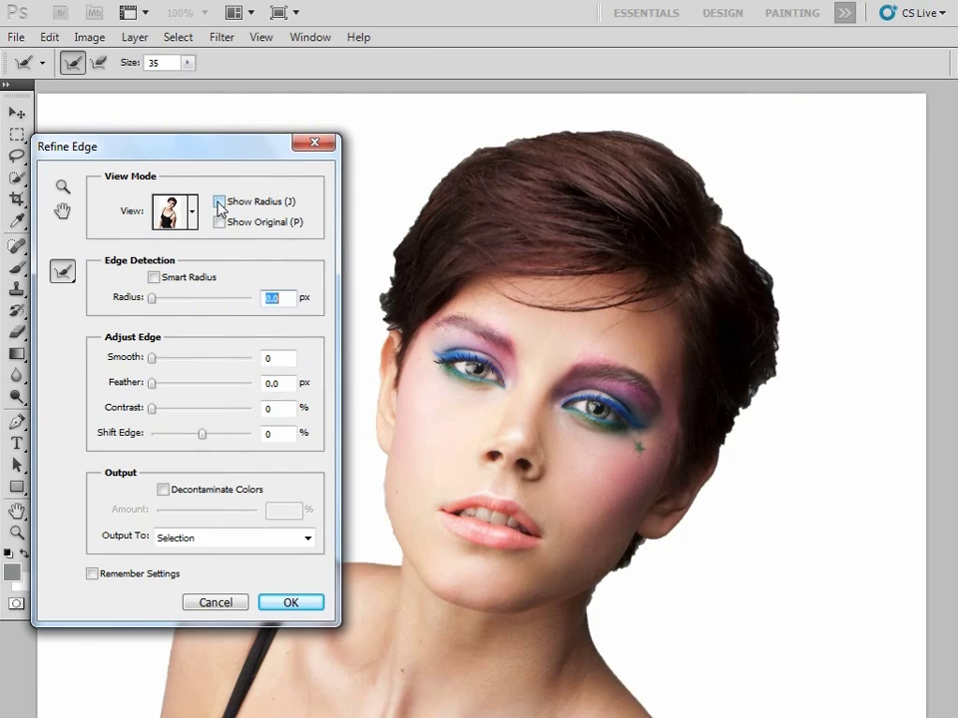
click(218, 203)
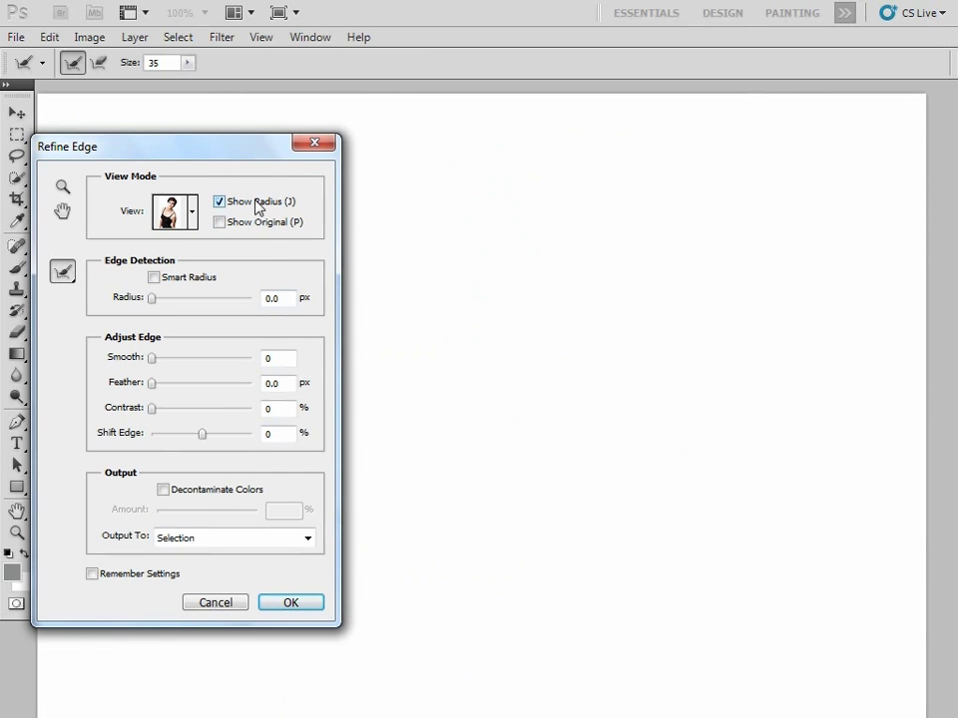
double_click(278, 300)
text(10)
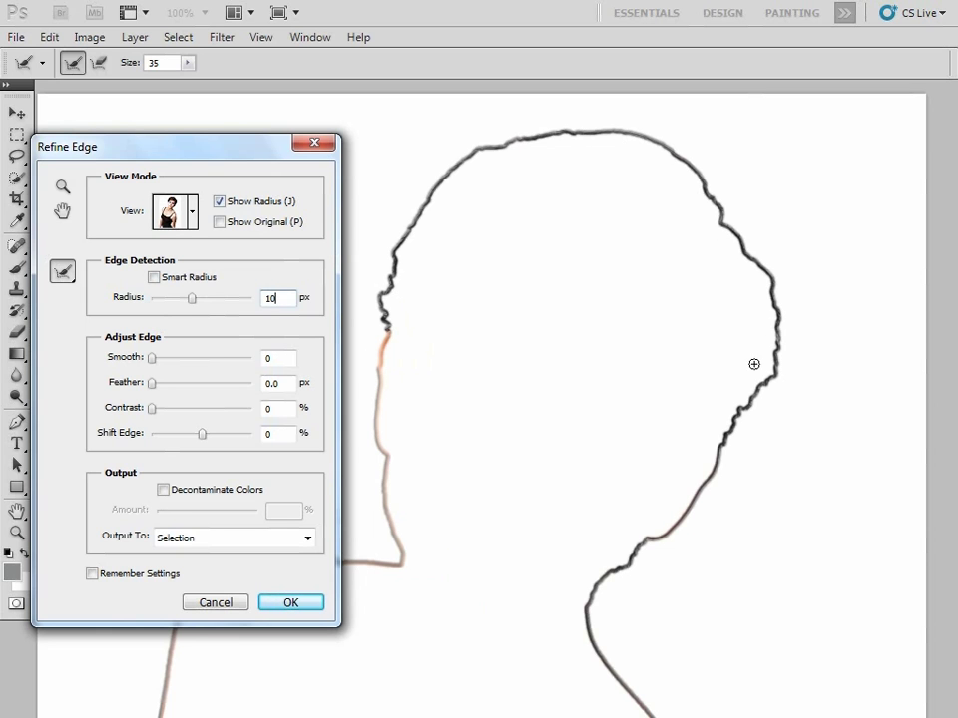
Inspect the radius outline around body and head, then turn Show Radius off.
key(ctrl+minus)
key(ctrl+minus)
key(ctrl+minus)
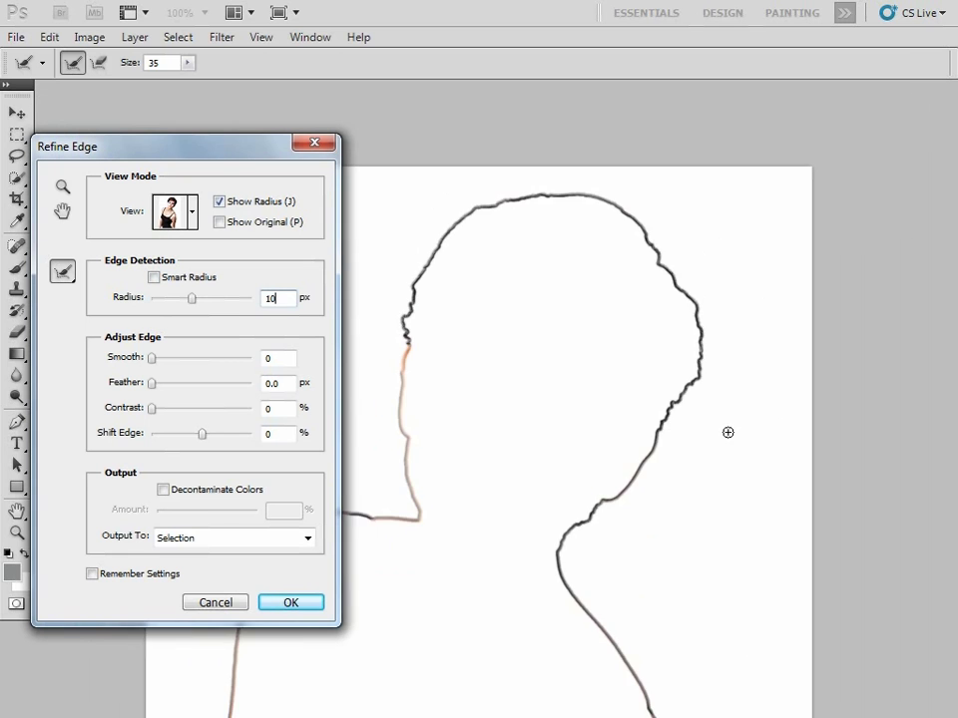
key(x)
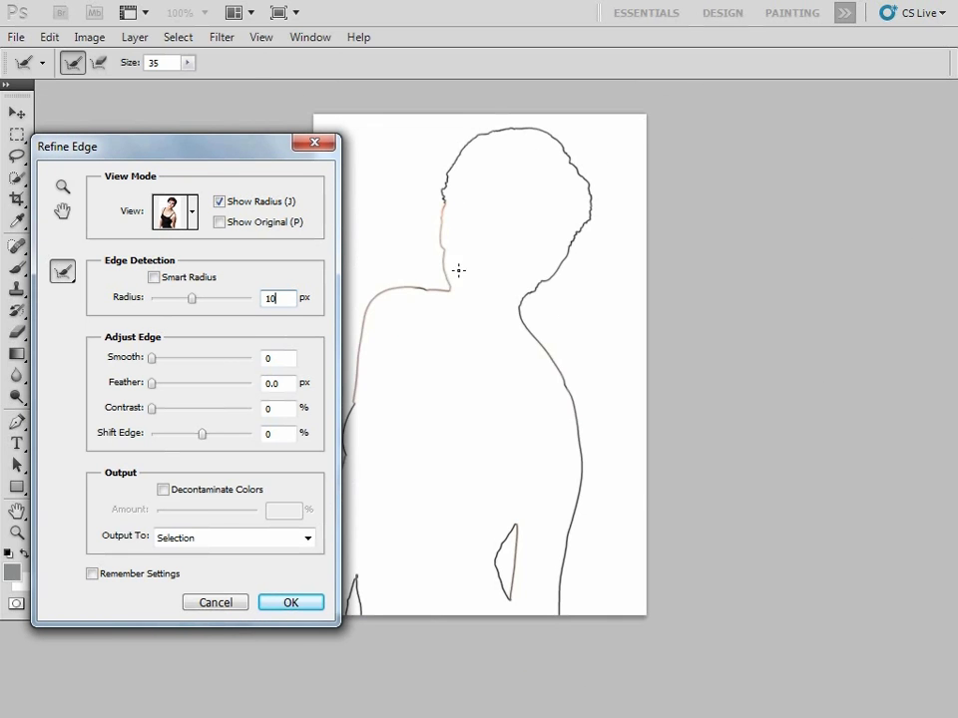
key(ctrl+plus)
key(ctrl+plus)
key(ctrl+plus)
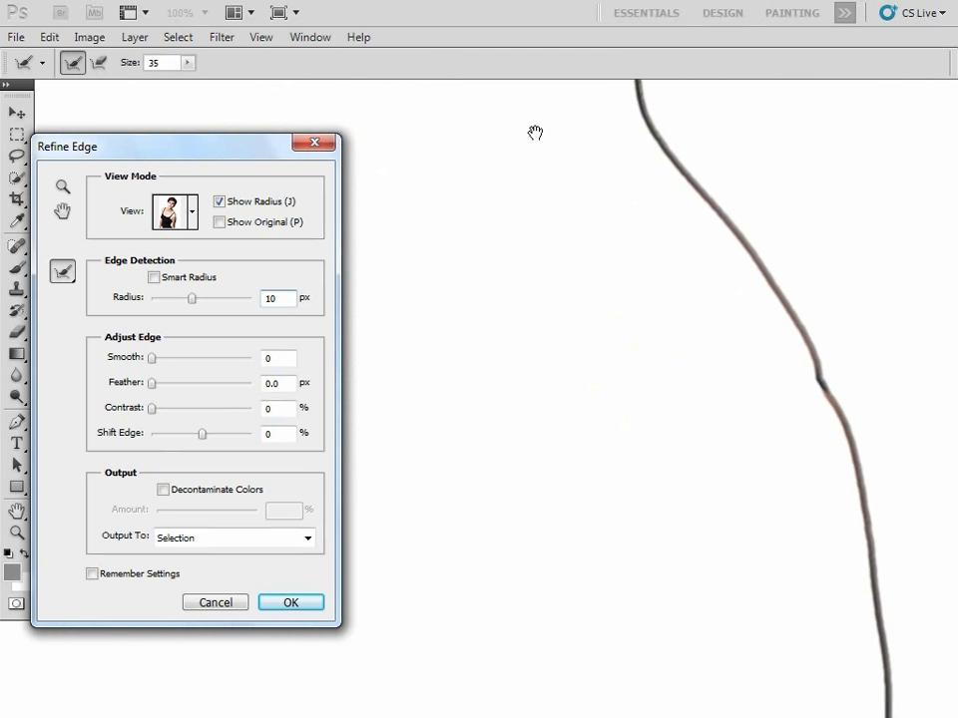
key(ctrl+minus)
key(ctrl+minus)
mouse_move(571, 359)
mouse_down()
mouse_move(582, 470)
mouse_move(632, 479)
mouse_up()
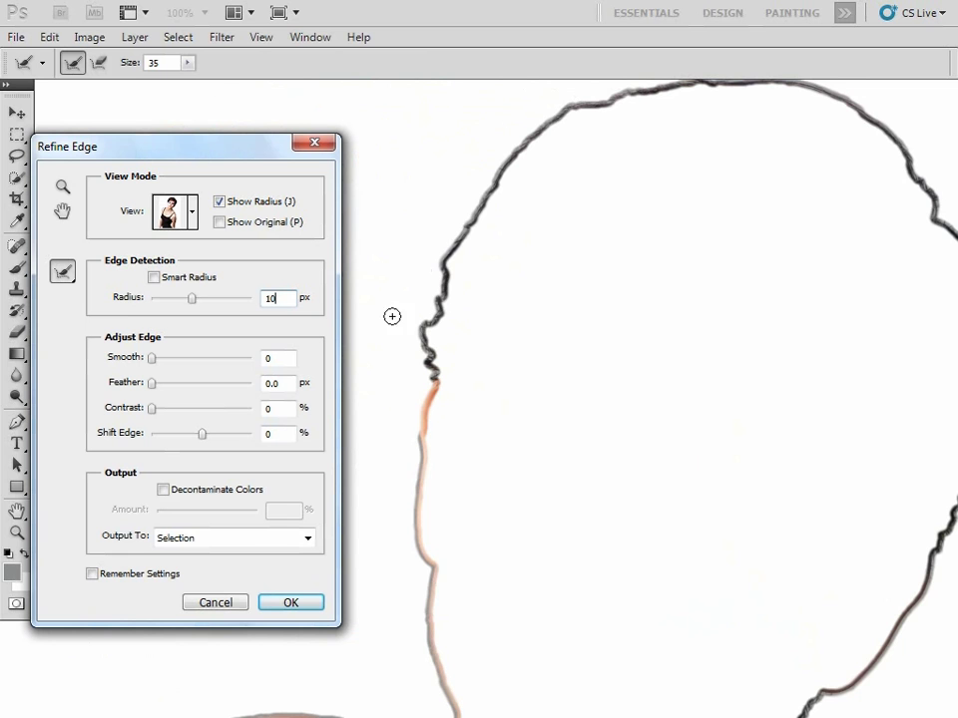
click(220, 202)
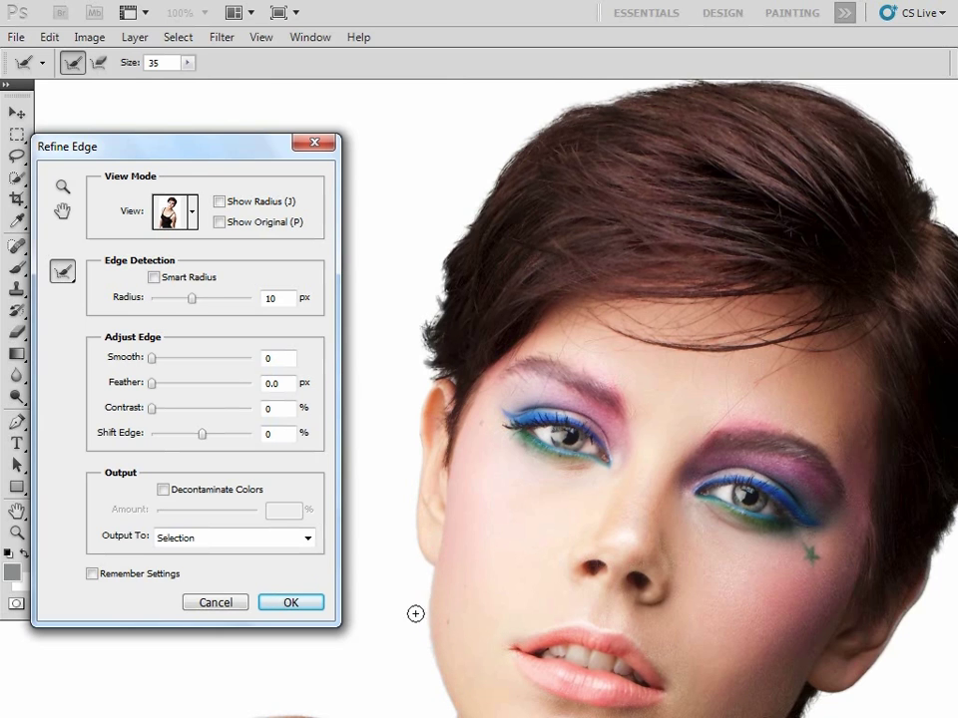
Re-enter a 10 px radius and test Smart Radius on and off.
click(279, 298)
text(10)
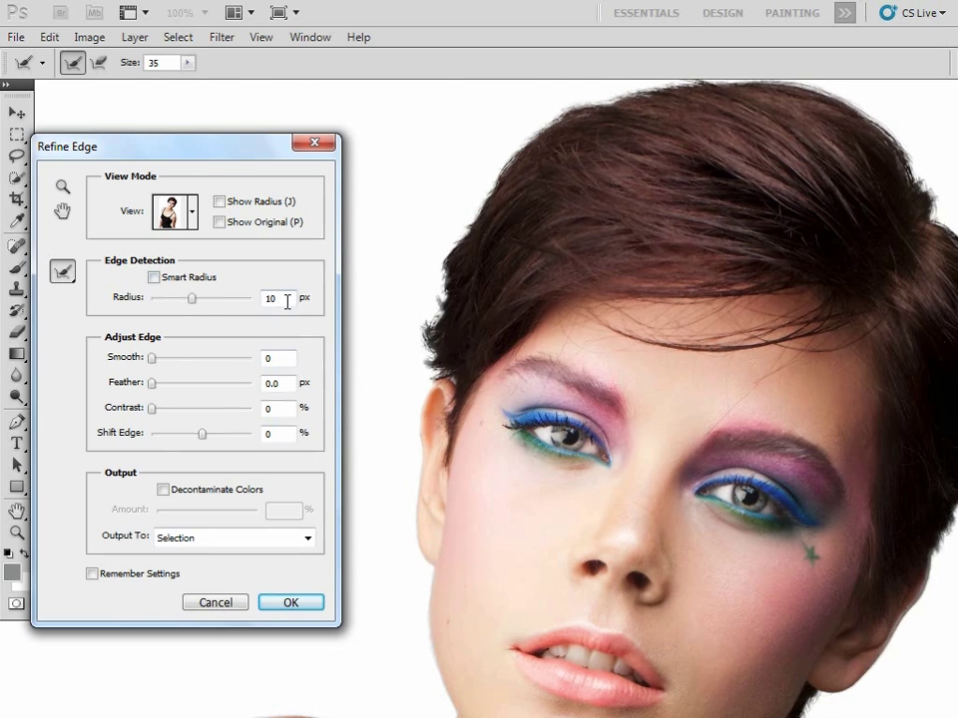
click(154, 278)
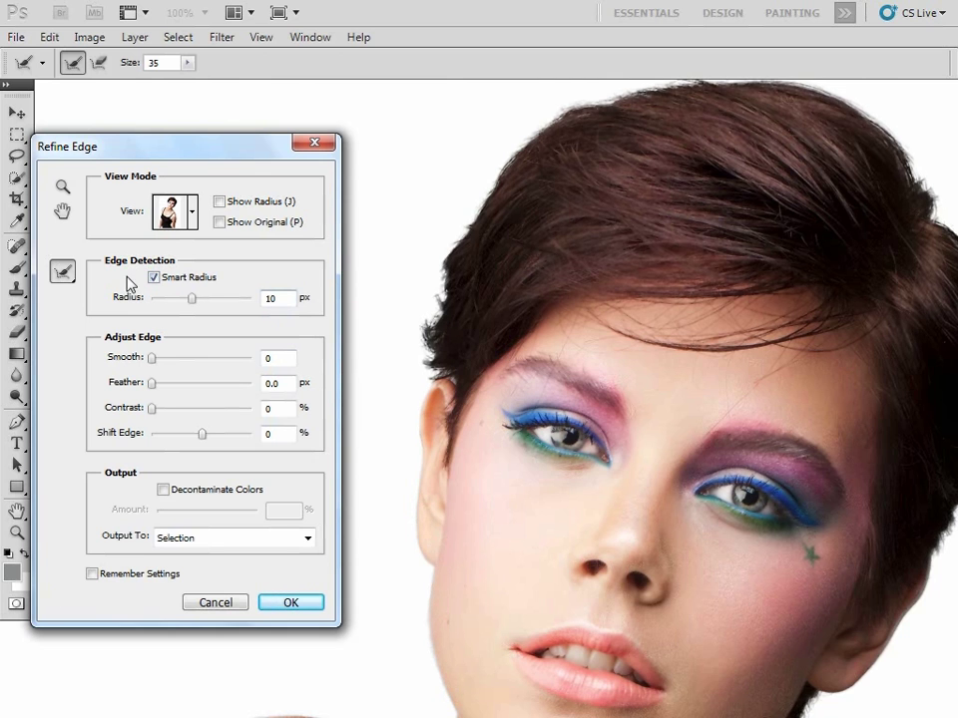
click(154, 278)
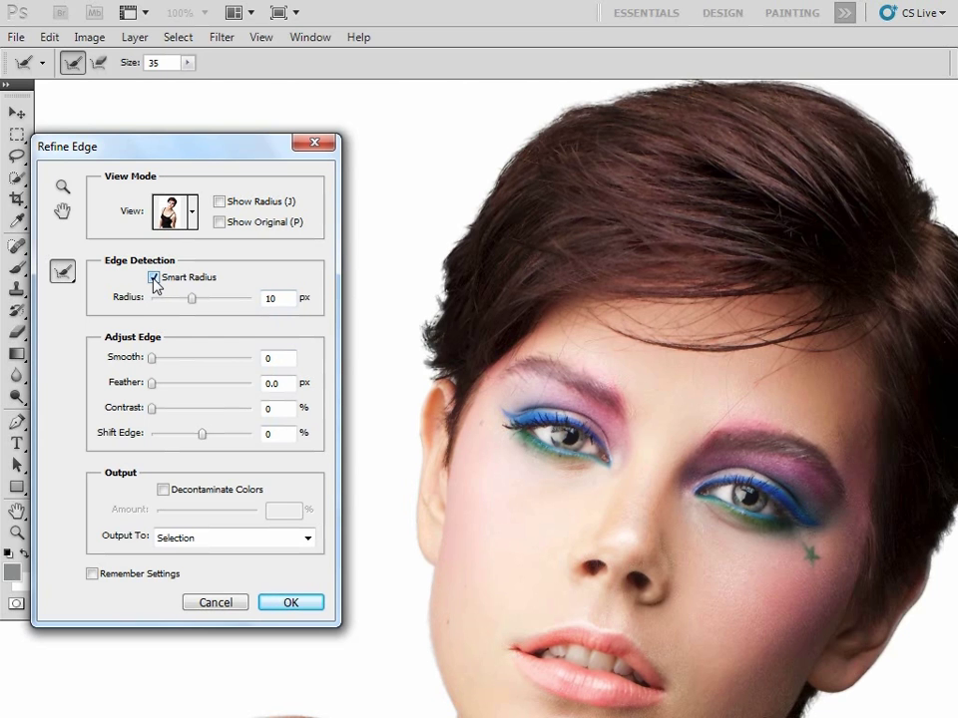
click(153, 278)
Zoom in on the hair above the eye, set Radius to 20 px, and turn Smart Radius off.
key(ctrl+plus)
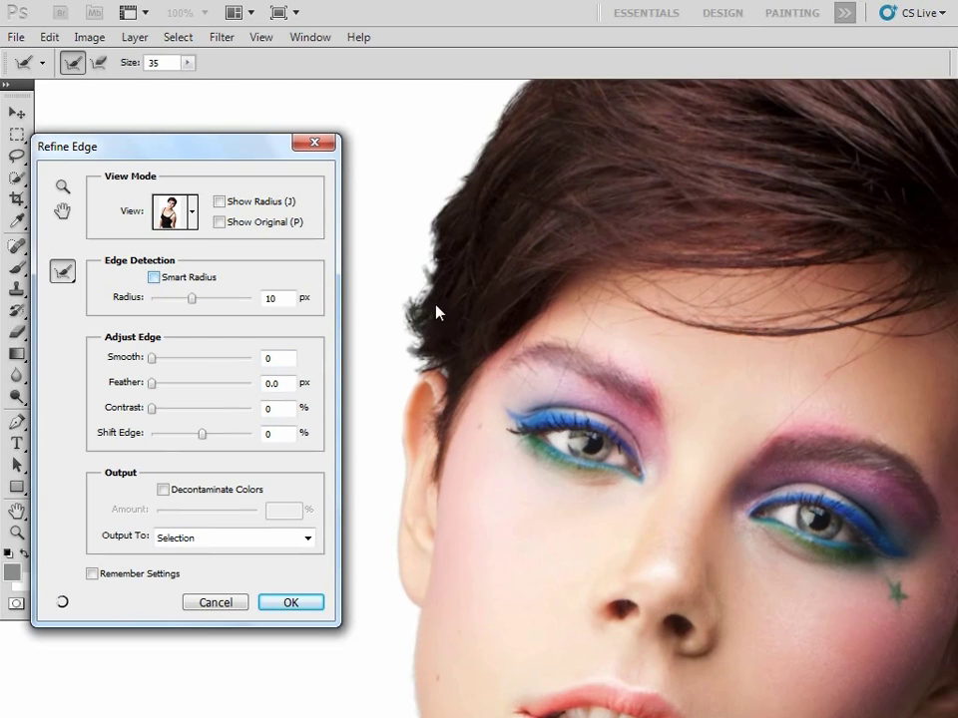
key(ctrl+plus)
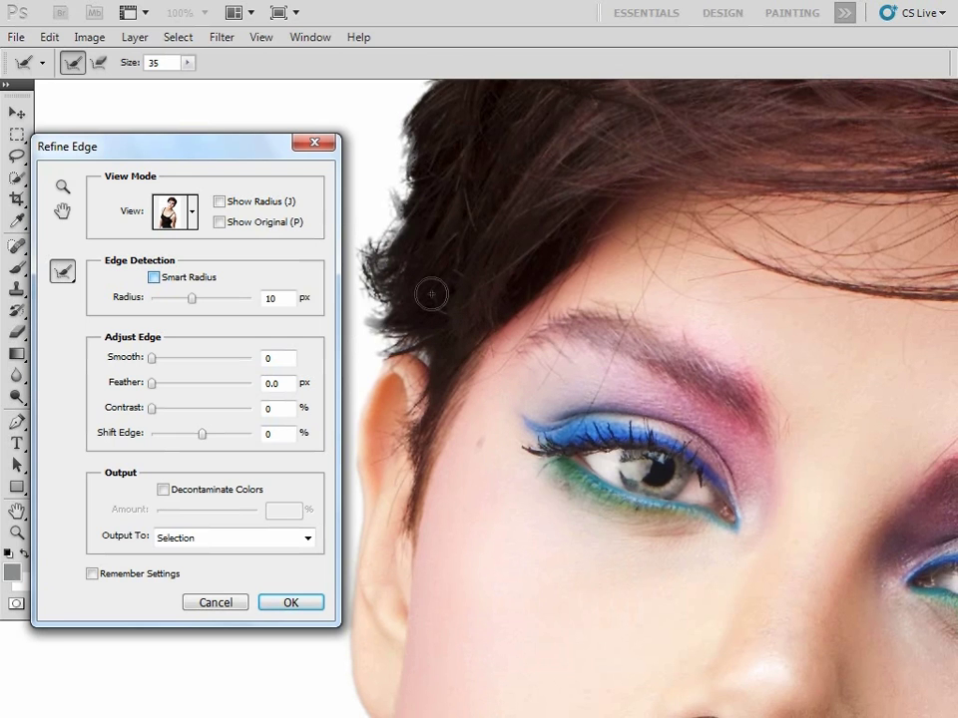
key(space)
drag(462, 293, 500, 332)
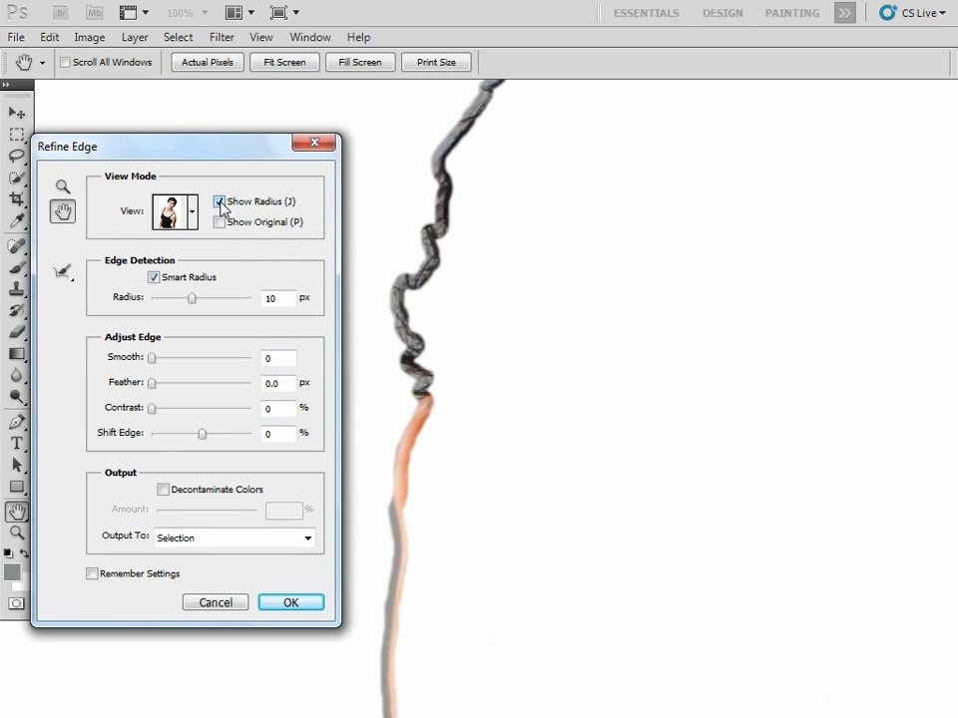
click(220, 203)
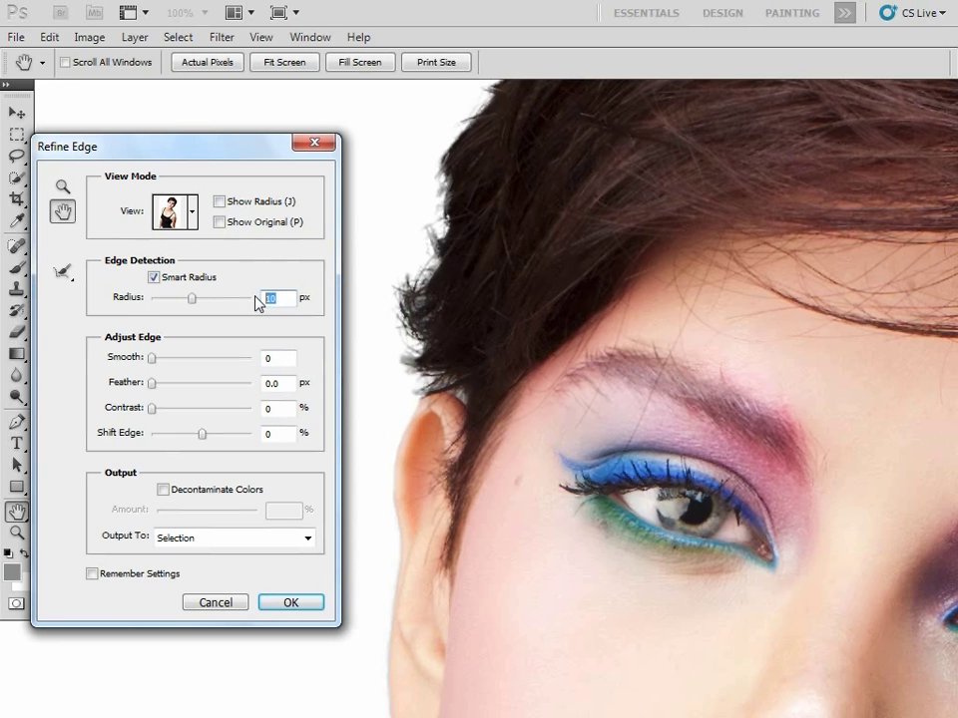
text(20)
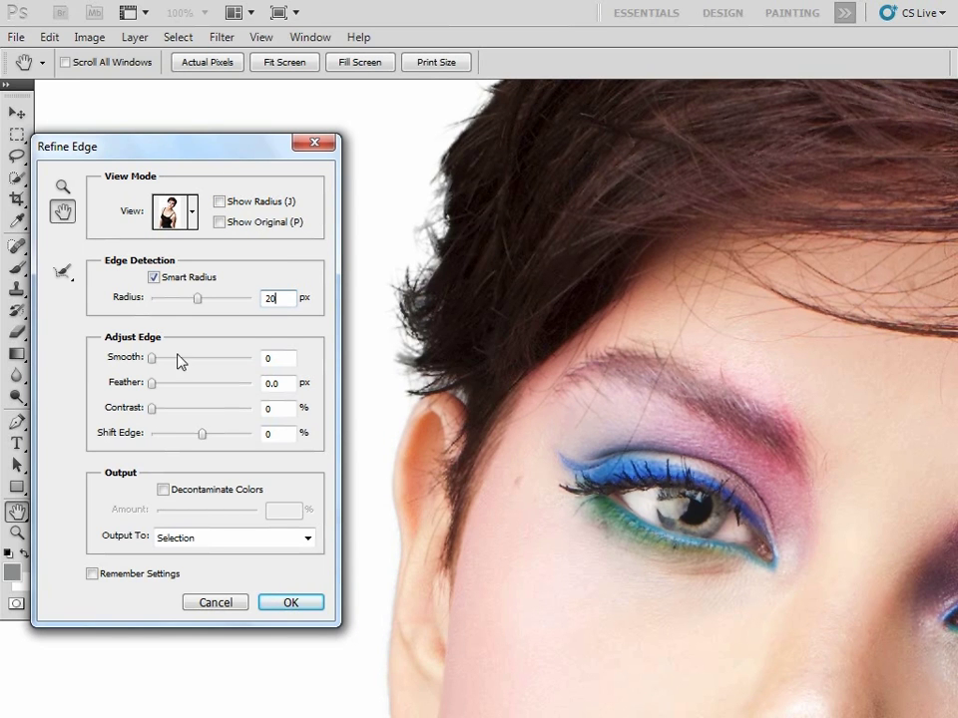
click(155, 279)
Lower the radius to 1.2 px, check its outline, and select the Refine Radius Tool.
click(158, 299)
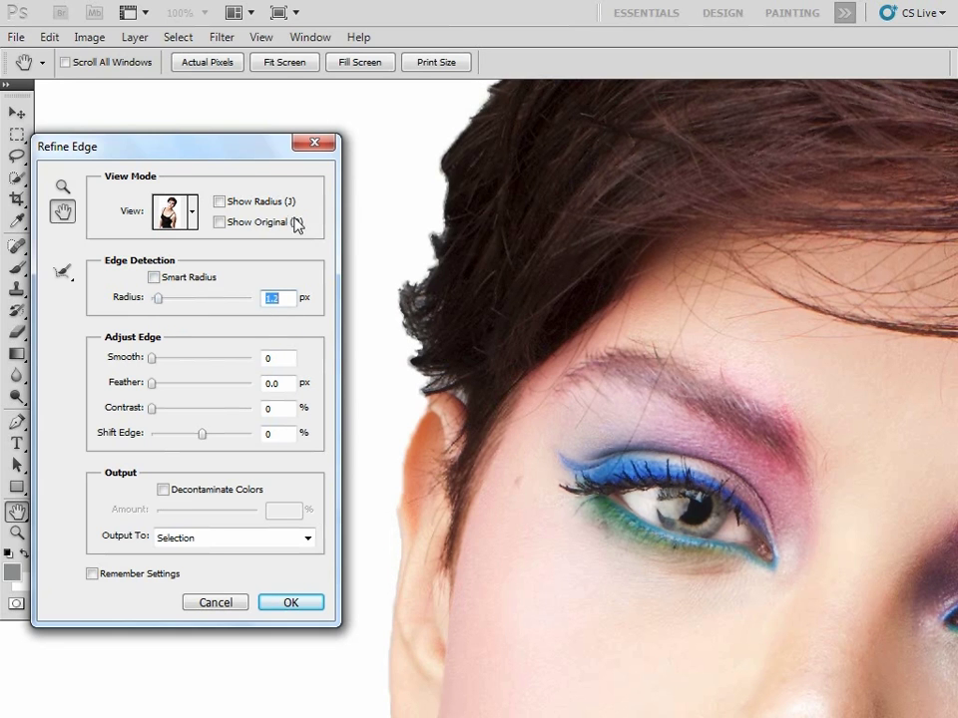
click(221, 202)
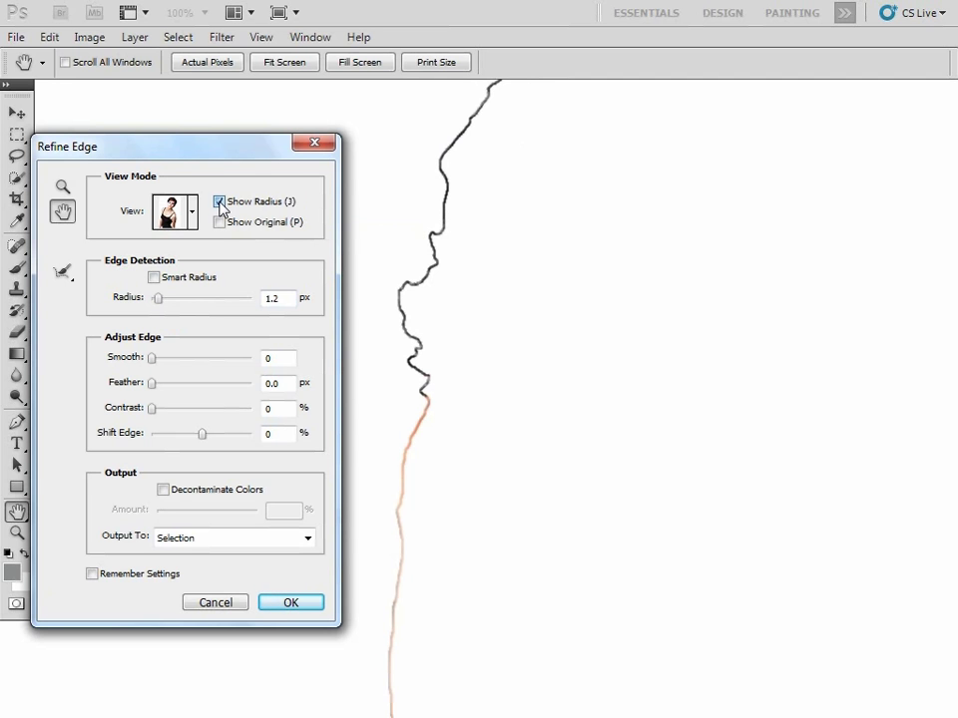
click(220, 202)
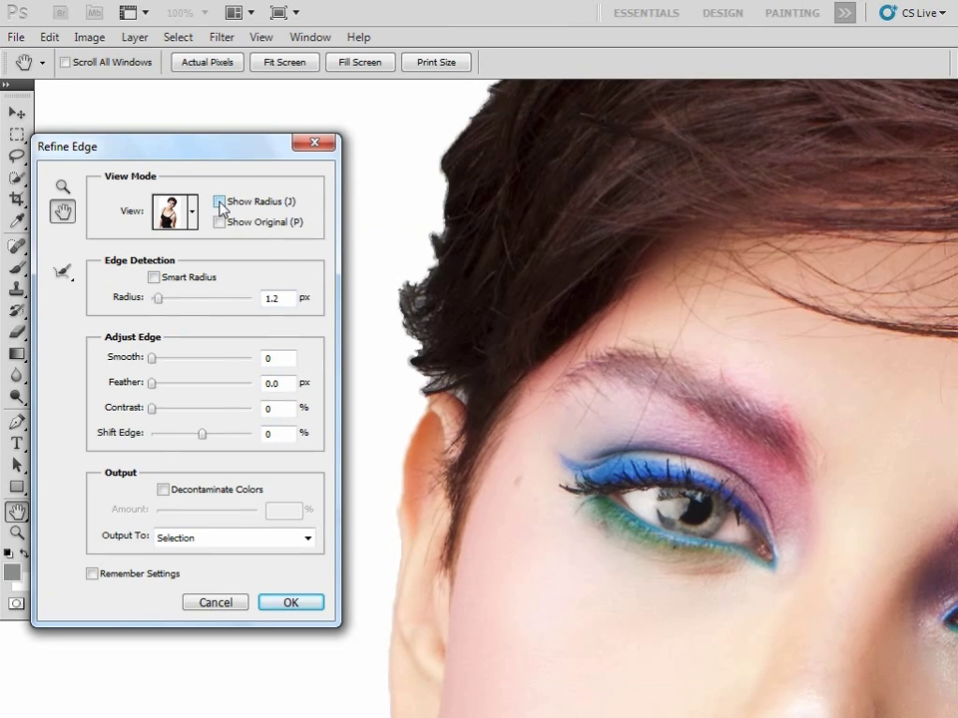
click(63, 274)
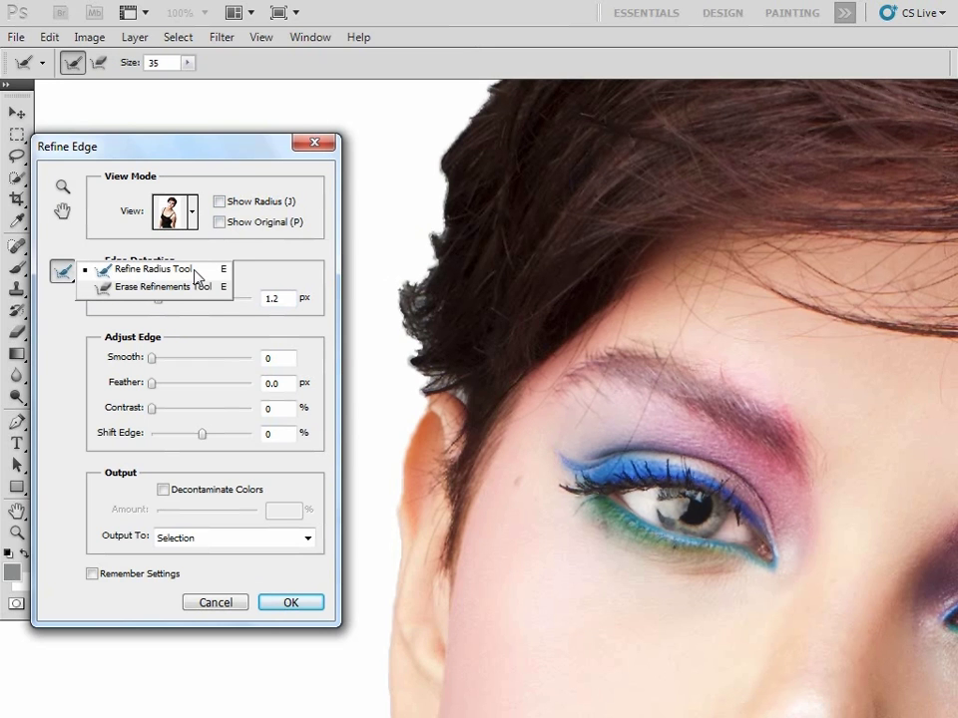
click(197, 277)
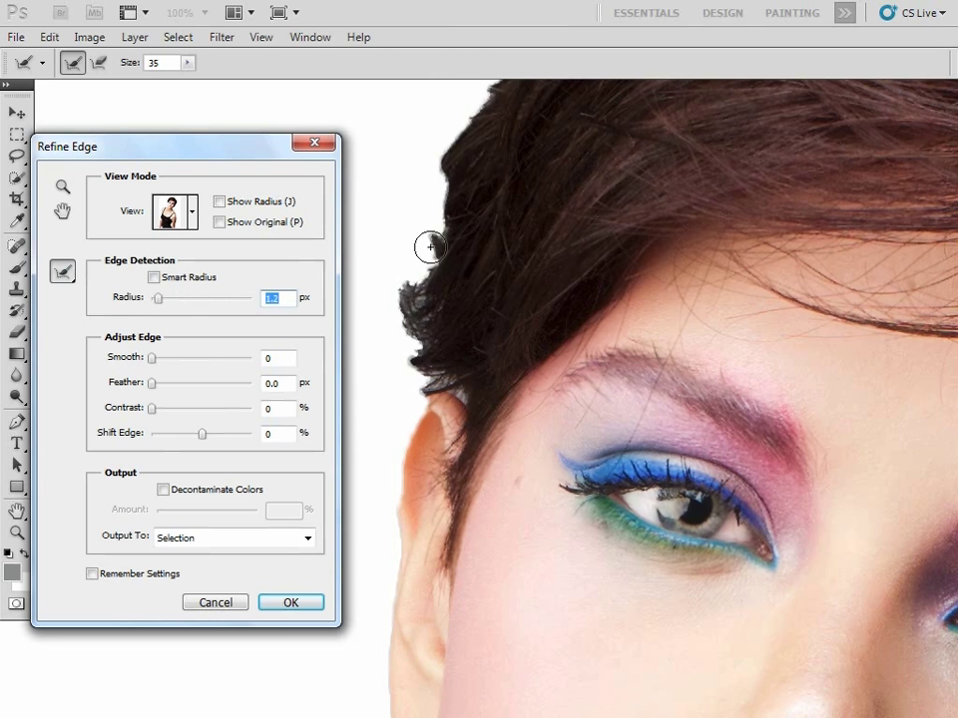
Brush along the left, upper-left and top hair edges to capture stray strands.
mouse_move(430, 247)
mouse_down()
mouse_move(391, 300)
mouse_move(408, 382)
mouse_move(374, 319)
mouse_move(403, 297)
mouse_move(400, 271)
mouse_move(372, 303)
mouse_move(420, 259)
mouse_move(440, 208)
mouse_move(433, 183)
mouse_move(408, 230)
mouse_move(407, 208)
mouse_move(384, 229)
mouse_move(392, 209)
mouse_move(438, 172)
mouse_move(501, 181)
mouse_up()
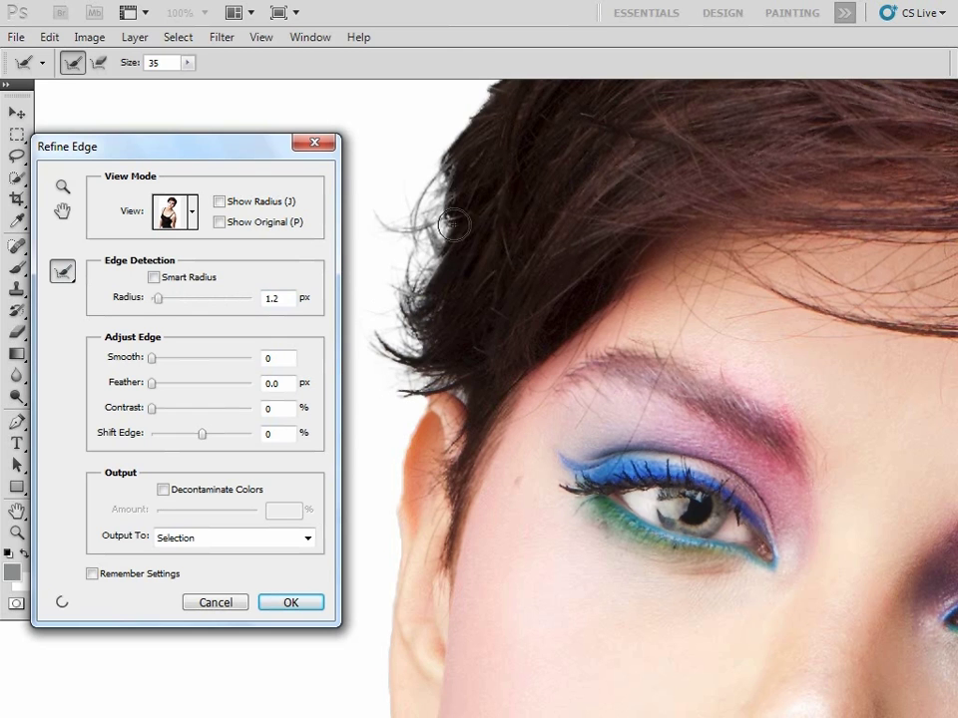
drag(377, 212, 429, 221)
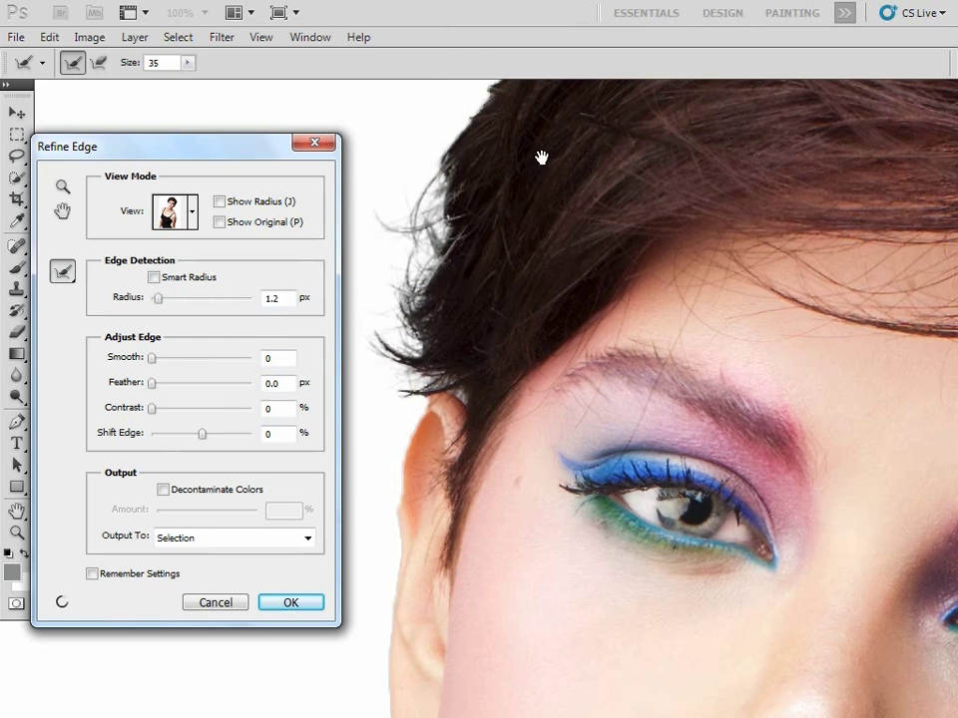
drag(540, 153, 509, 338)
mouse_move(412, 341)
mouse_down()
mouse_move(420, 308)
mouse_move(533, 154)
mouse_move(480, 193)
mouse_move(443, 267)
mouse_up()
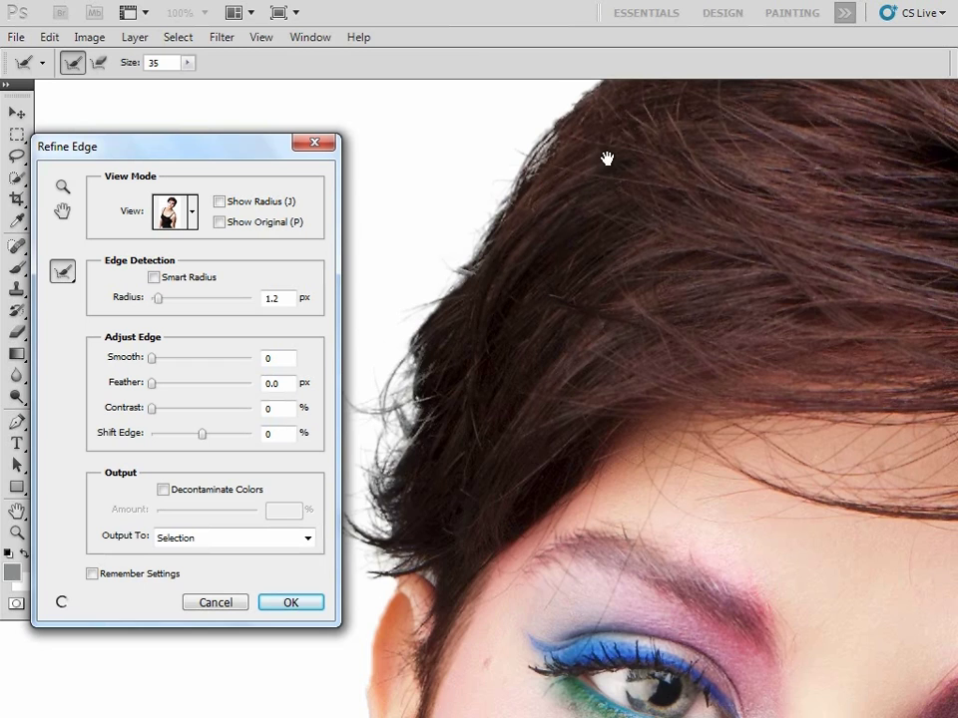
key(ctrl+plus)
drag(607, 155, 520, 333)
mouse_move(448, 303)
mouse_down()
mouse_move(513, 234)
mouse_move(546, 216)
mouse_move(507, 252)
mouse_move(555, 214)
mouse_move(602, 197)
mouse_move(572, 194)
mouse_move(773, 154)
mouse_up()
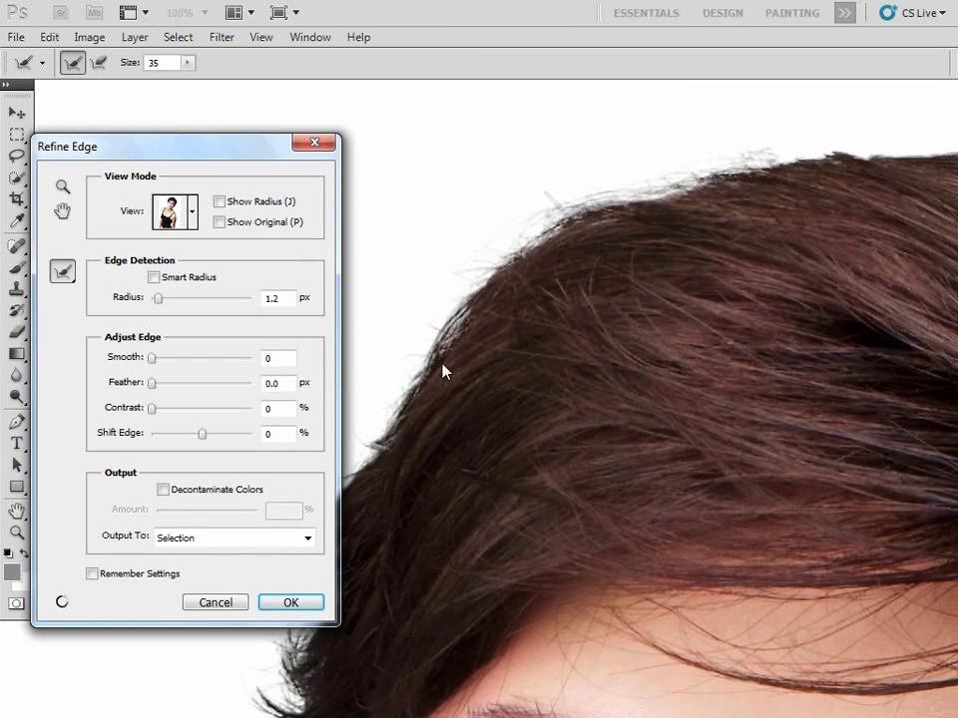
key(ctrl+minus)
key(ctrl+minus)
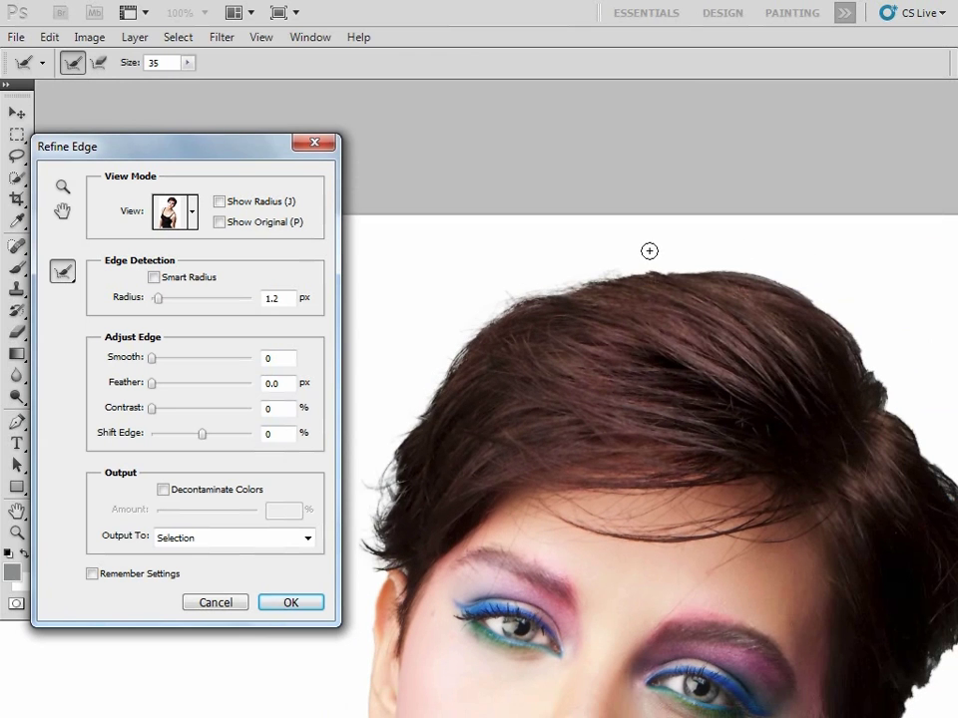
mouse_move(618, 273)
mouse_down()
mouse_move(736, 268)
mouse_move(800, 284)
mouse_move(870, 360)
mouse_move(751, 355)
mouse_move(644, 288)
mouse_move(638, 230)
mouse_move(649, 269)
mouse_move(675, 293)
mouse_move(654, 258)
mouse_move(671, 280)
mouse_move(680, 266)
mouse_move(654, 239)
mouse_move(675, 296)
mouse_move(716, 342)
mouse_move(730, 430)
mouse_move(720, 486)
mouse_move(706, 508)
mouse_move(689, 511)
mouse_move(684, 534)
mouse_move(702, 508)
mouse_move(679, 520)
mouse_move(653, 589)
mouse_move(690, 530)
mouse_move(610, 475)
mouse_move(679, 210)
mouse_move(686, 206)
mouse_move(681, 277)
mouse_move(702, 249)
mouse_move(687, 209)
mouse_move(720, 175)
mouse_up()
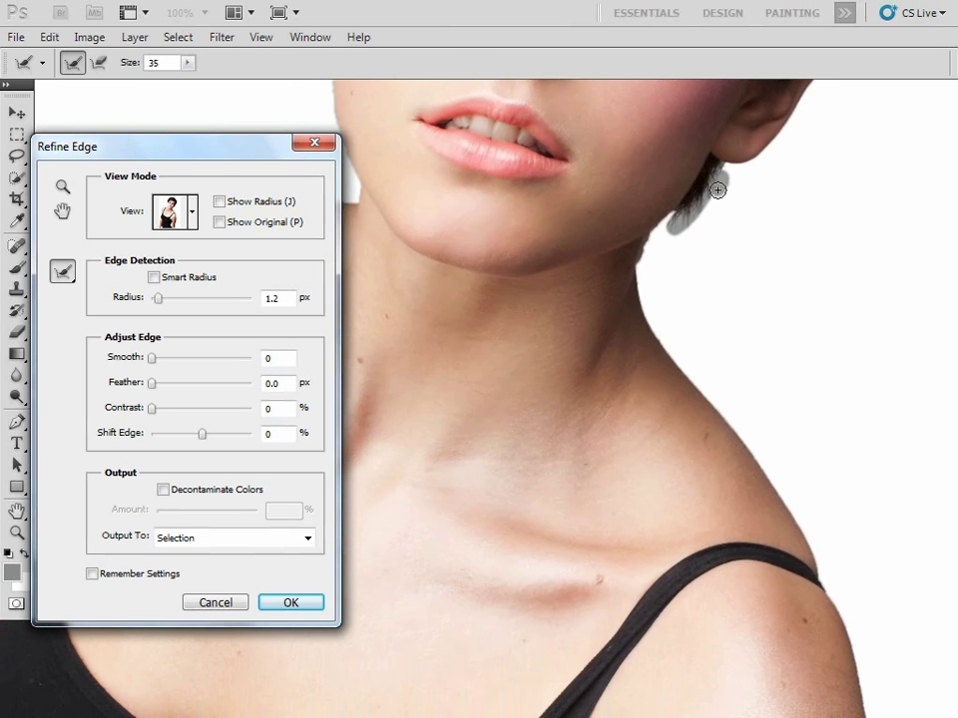
Refine the hair edge beside the forehead and along the crown, then view the whole portrait.
drag(494, 150, 579, 445)
drag(629, 253, 599, 372)
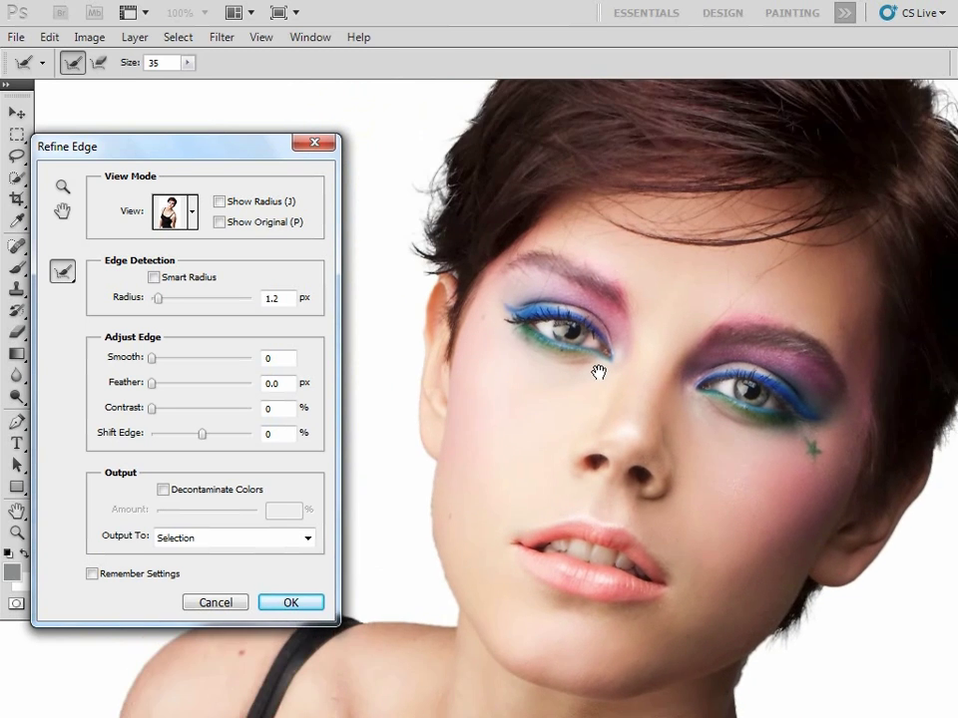
drag(412, 249, 411, 235)
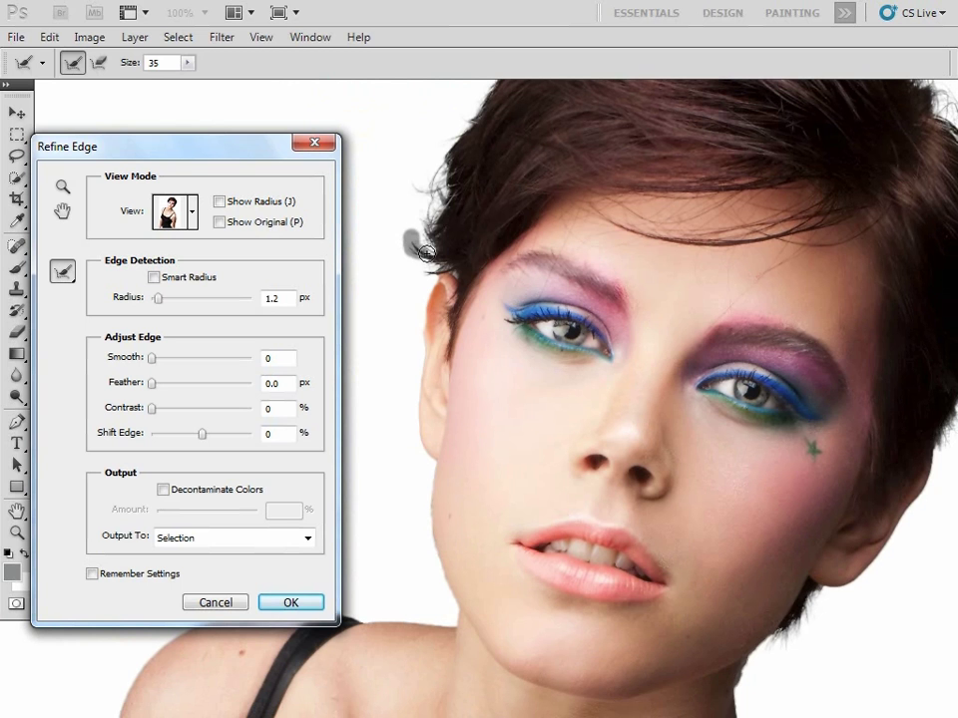
mouse_move(426, 191)
mouse_down()
mouse_move(444, 149)
mouse_move(431, 174)
mouse_move(452, 200)
mouse_move(476, 184)
mouse_up()
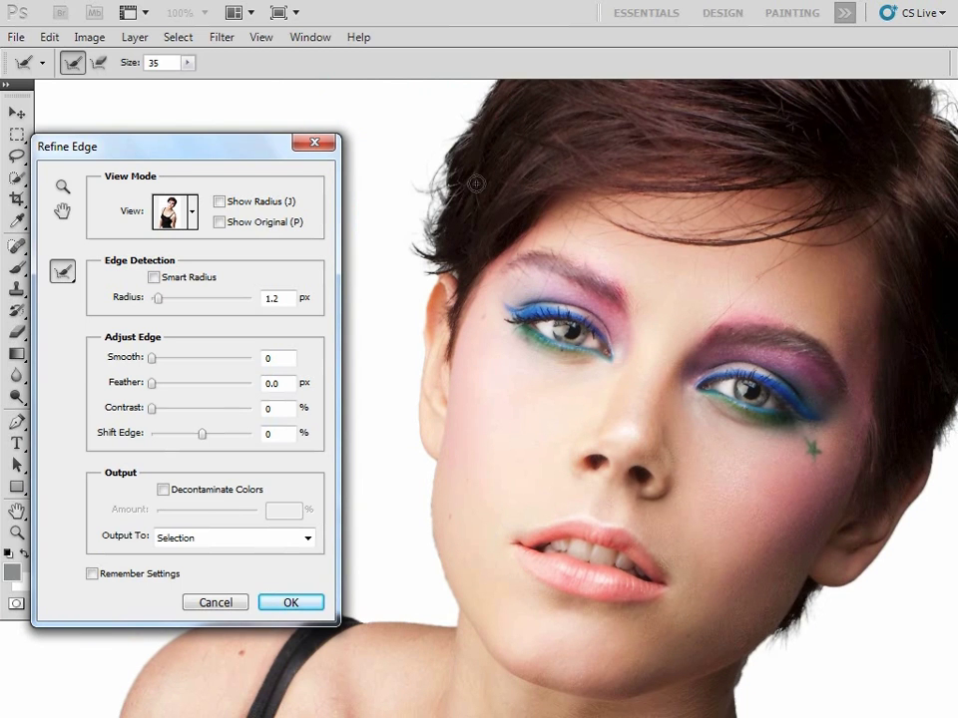
key(ctrl+minus)
drag(489, 283, 454, 276)
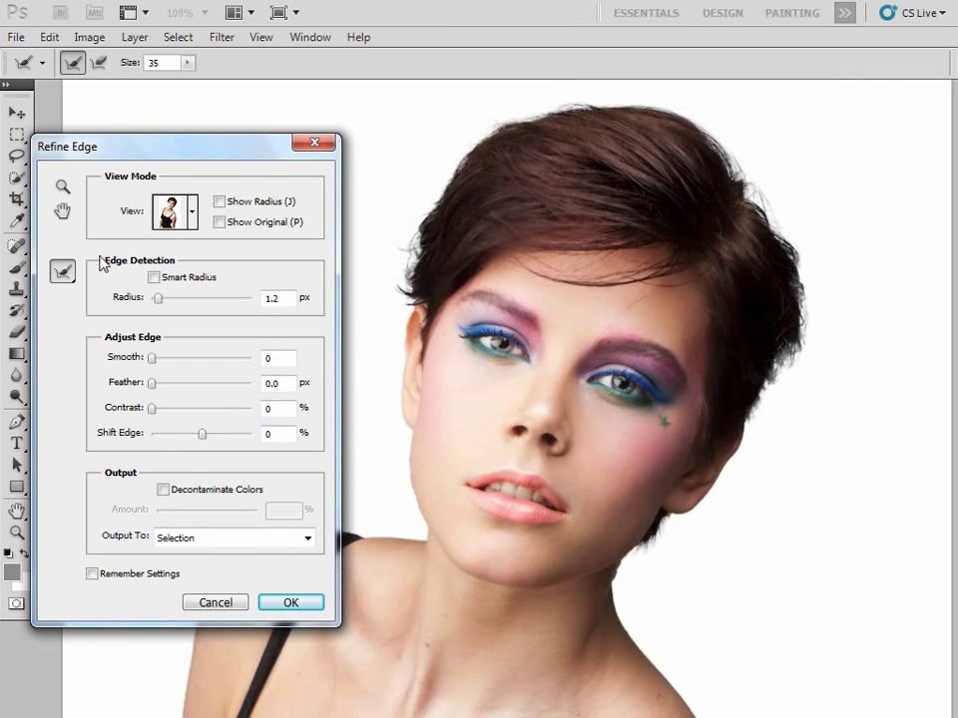
Preview Black & White, On Layers, Reveal Layer, Marching Ants and Overlay, ending on On Black.
click(175, 211)
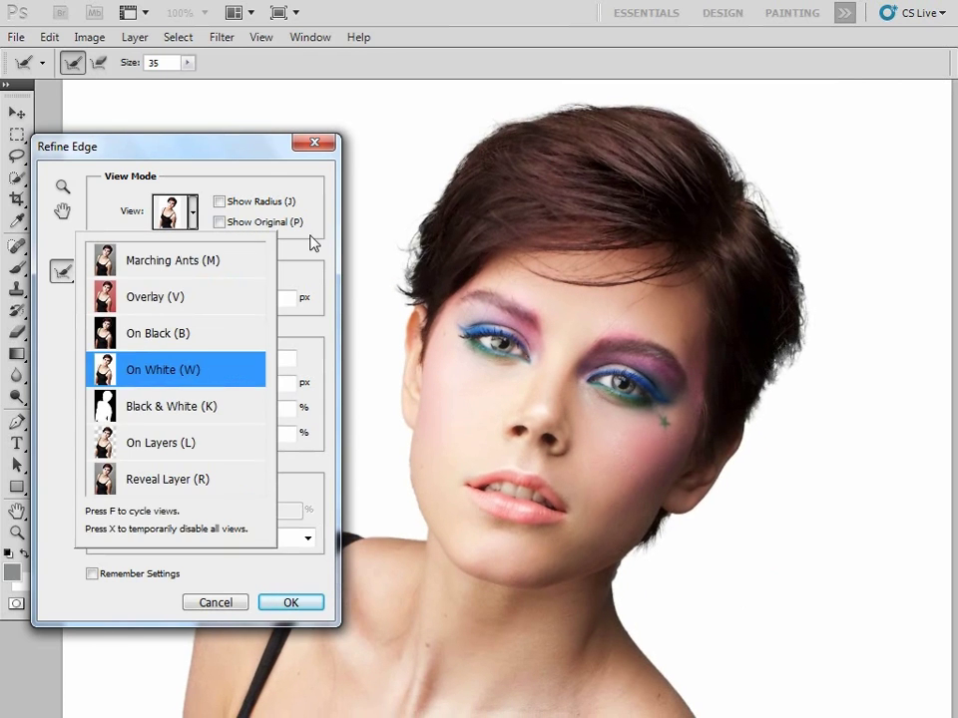
key(k)
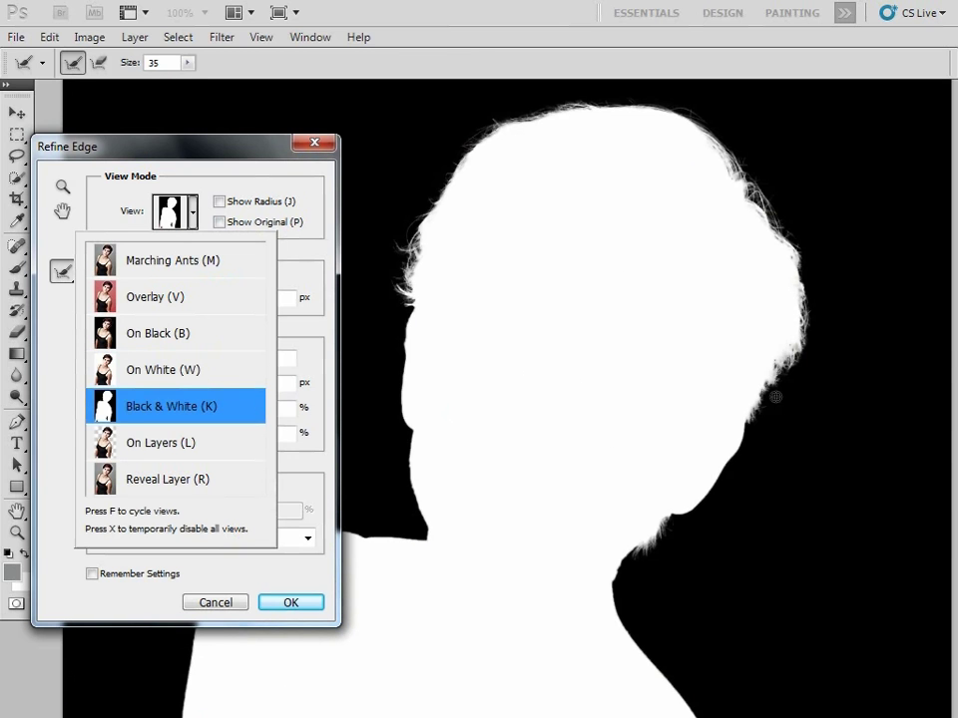
key(l)
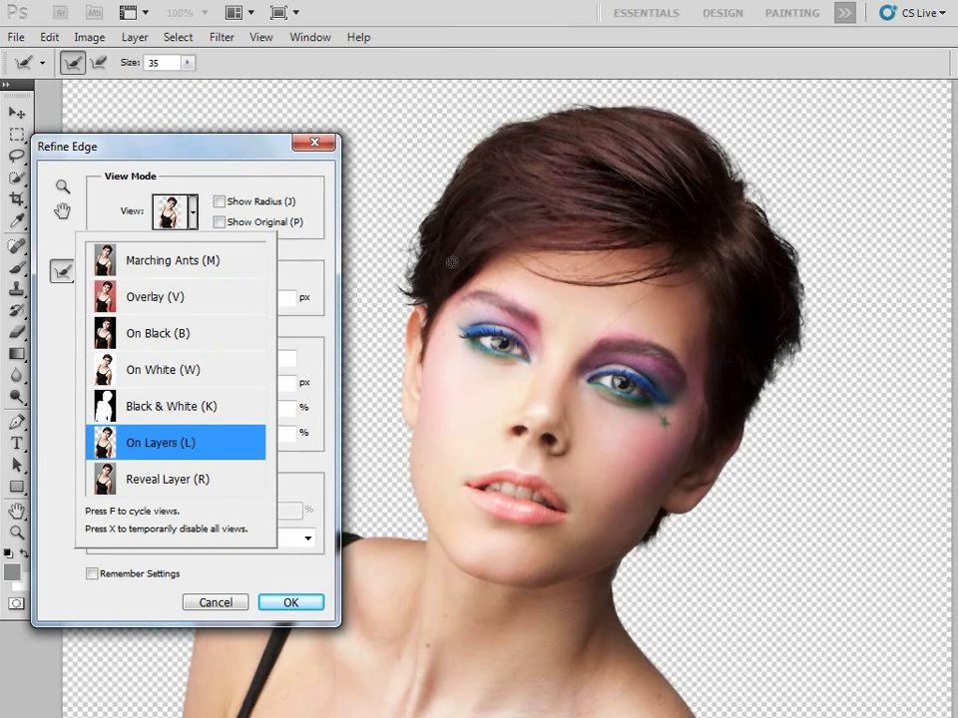
key(r)
key(m)
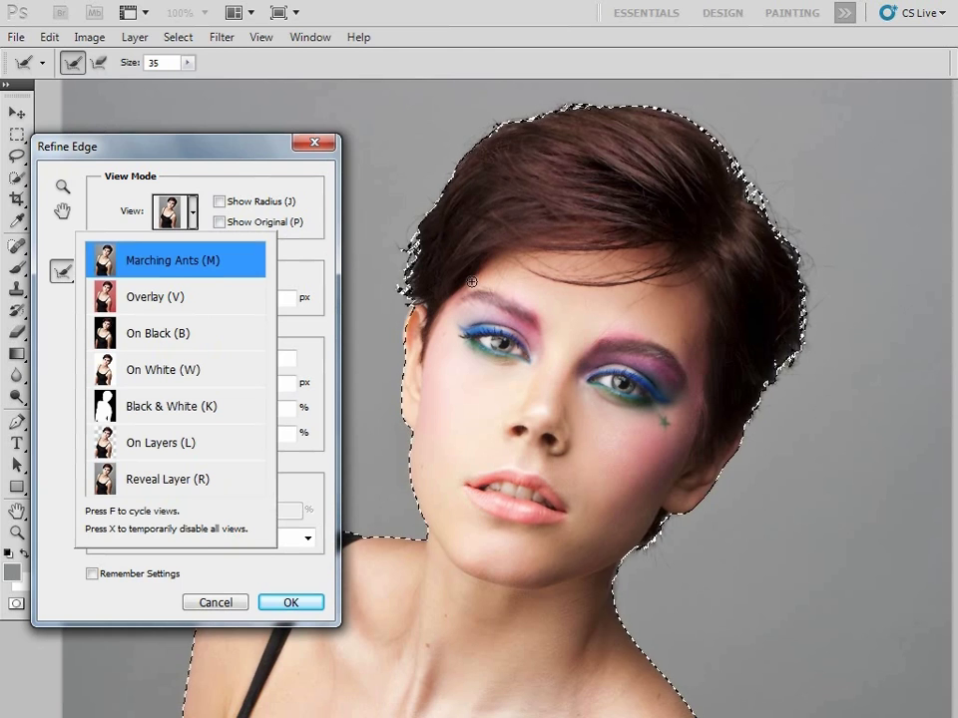
key(v)
key(b)
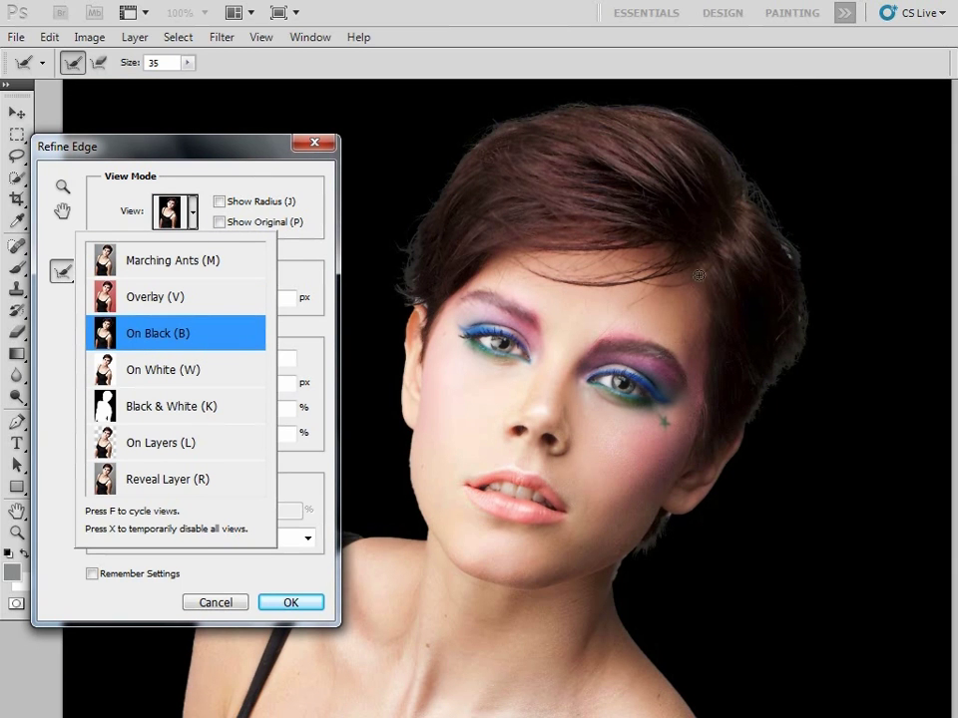
Turn on Decontaminate Colors and zoom in on the face edges to inspect them.
click(317, 255)
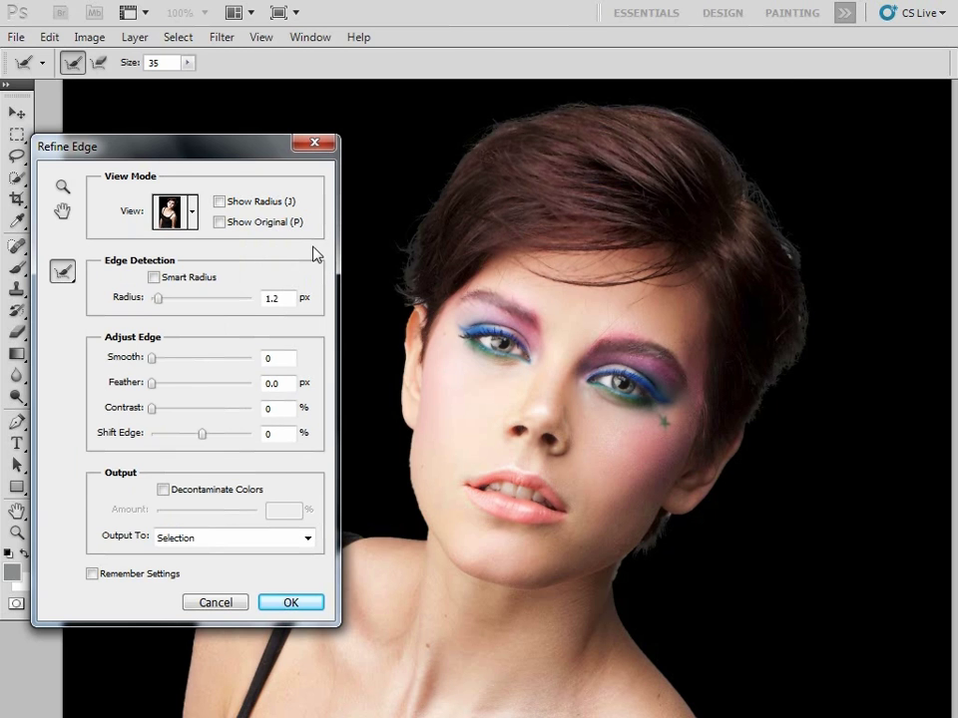
click(164, 493)
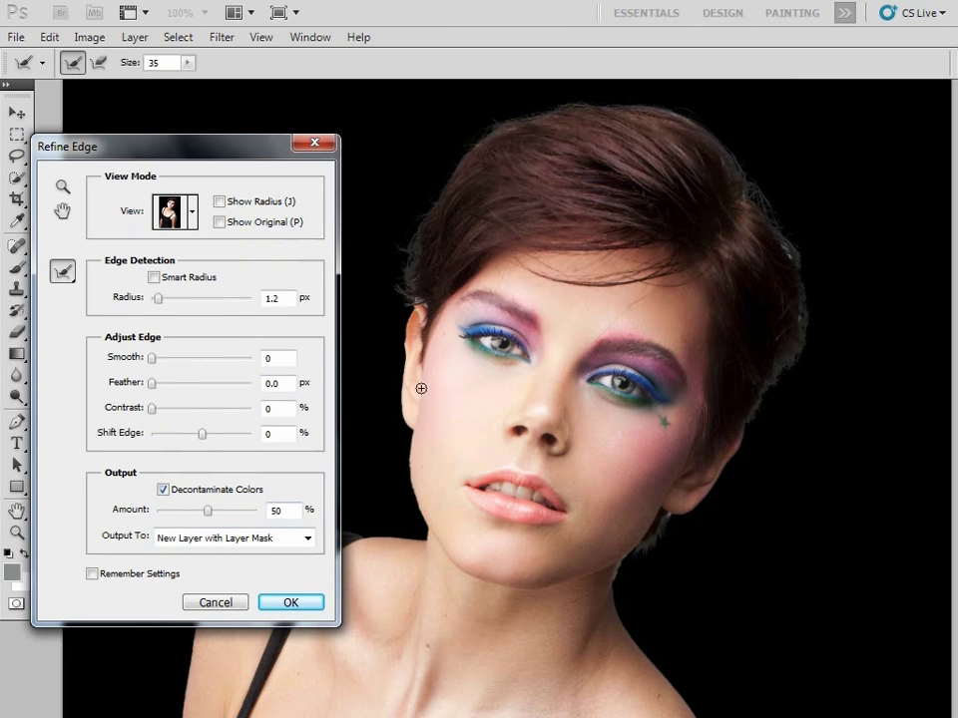
click(164, 490)
click(164, 491)
key(ctrl+plus)
key(ctrl+plus)
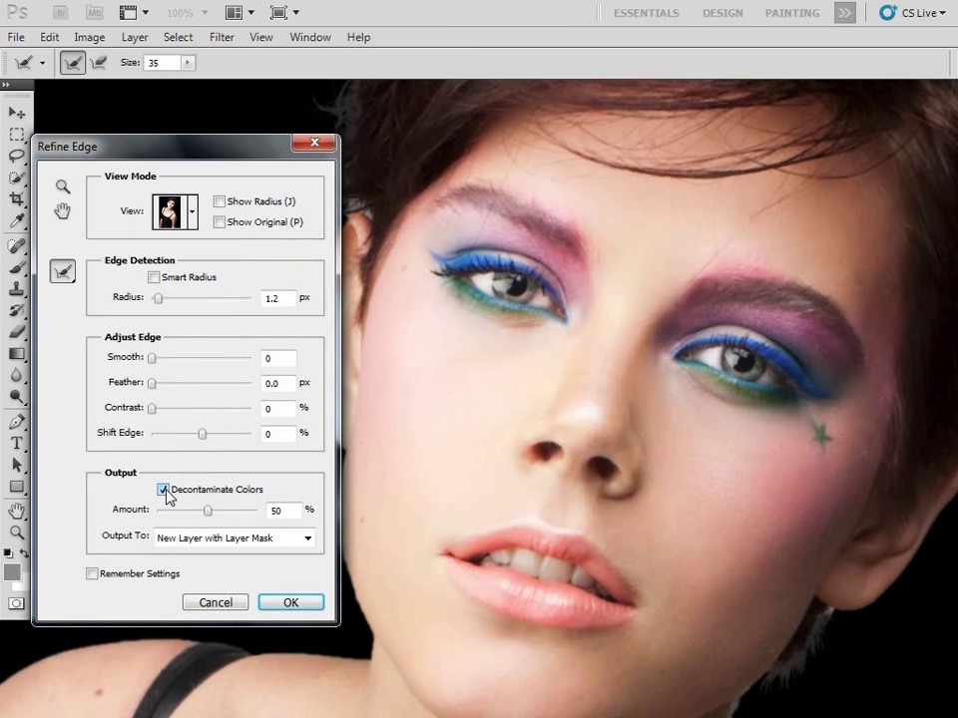
drag(513, 413, 530, 486)
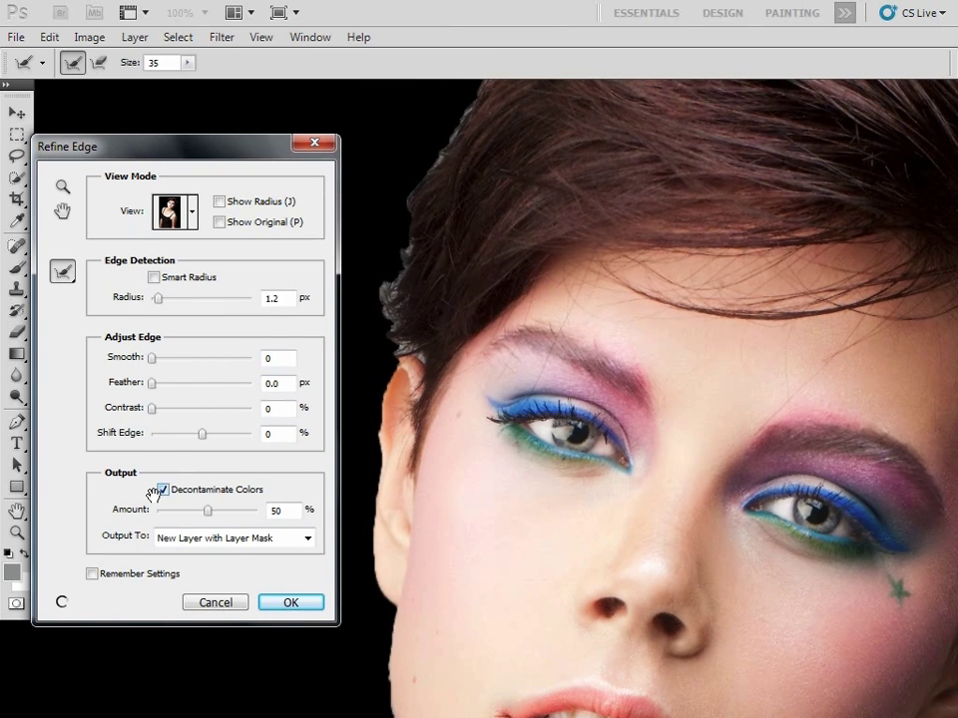
Set the decontamination Amount to 88% and compare the edges with it on and off.
mouse_move(231, 510)
mouse_down()
mouse_move(267, 510)
mouse_move(208, 511)
mouse_move(247, 512)
mouse_up()
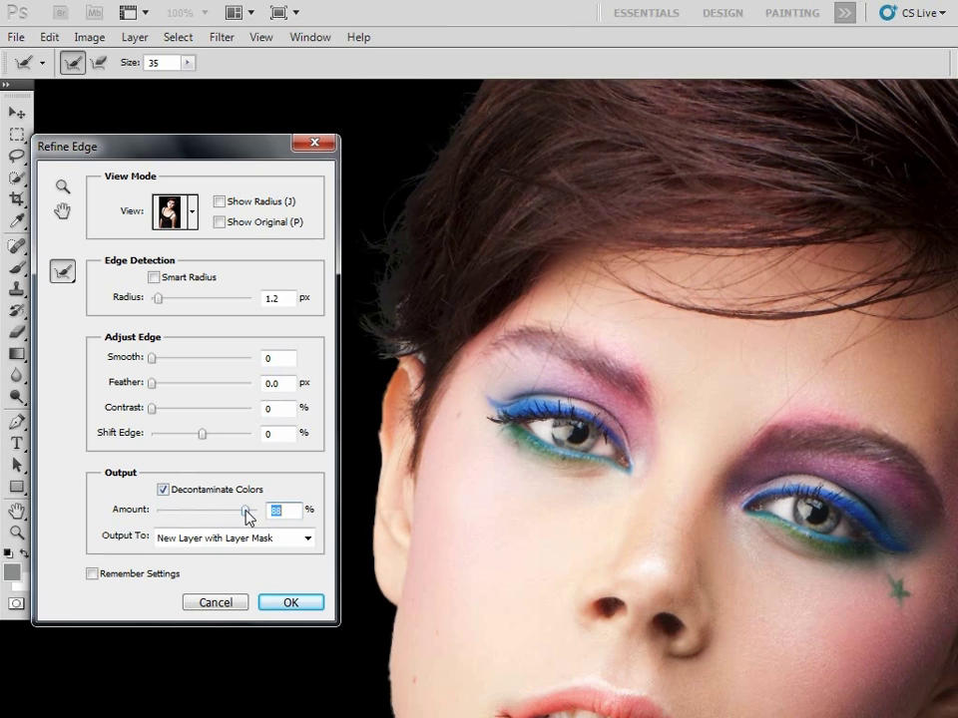
click(164, 491)
click(163, 491)
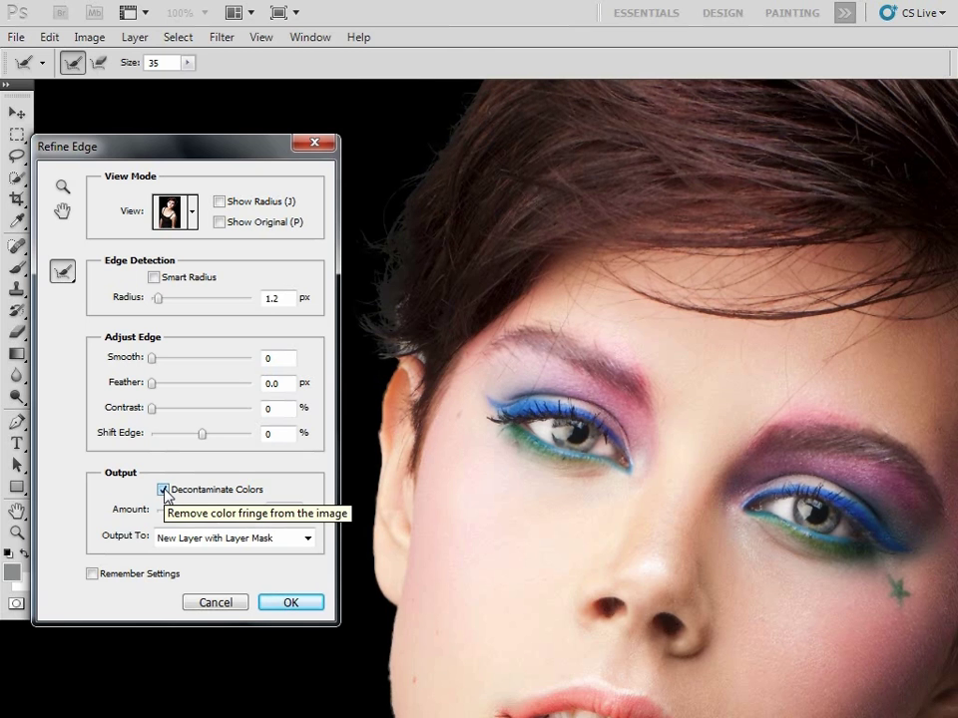
click(164, 491)
click(164, 491)
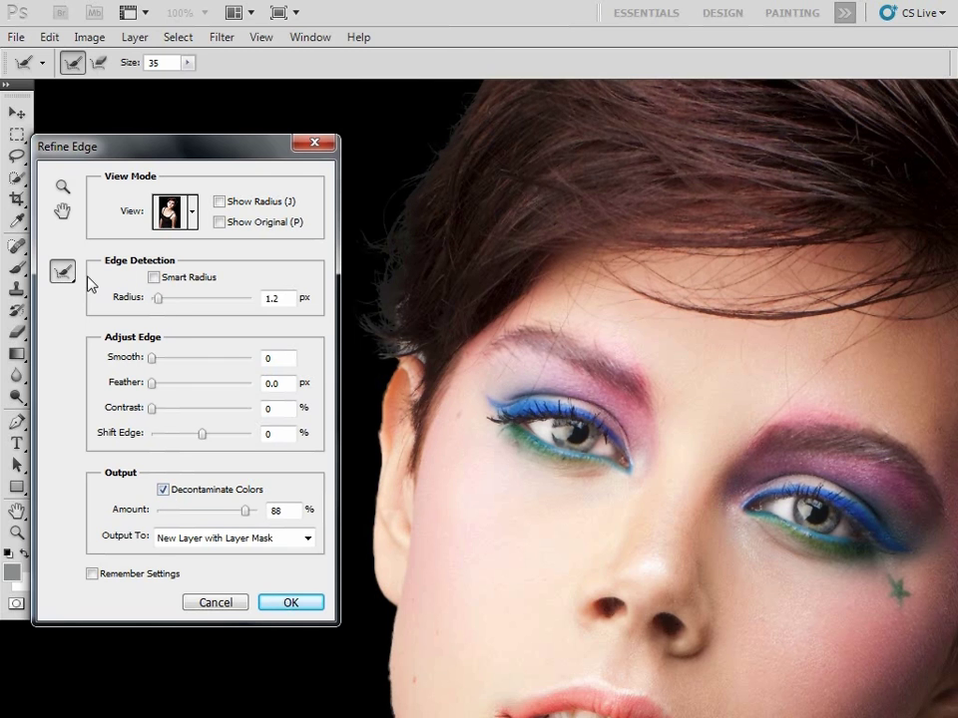
With the radius shown, set Shift Edge to -10% and Contrast to 14%, then hide the radius.
key(Tab)
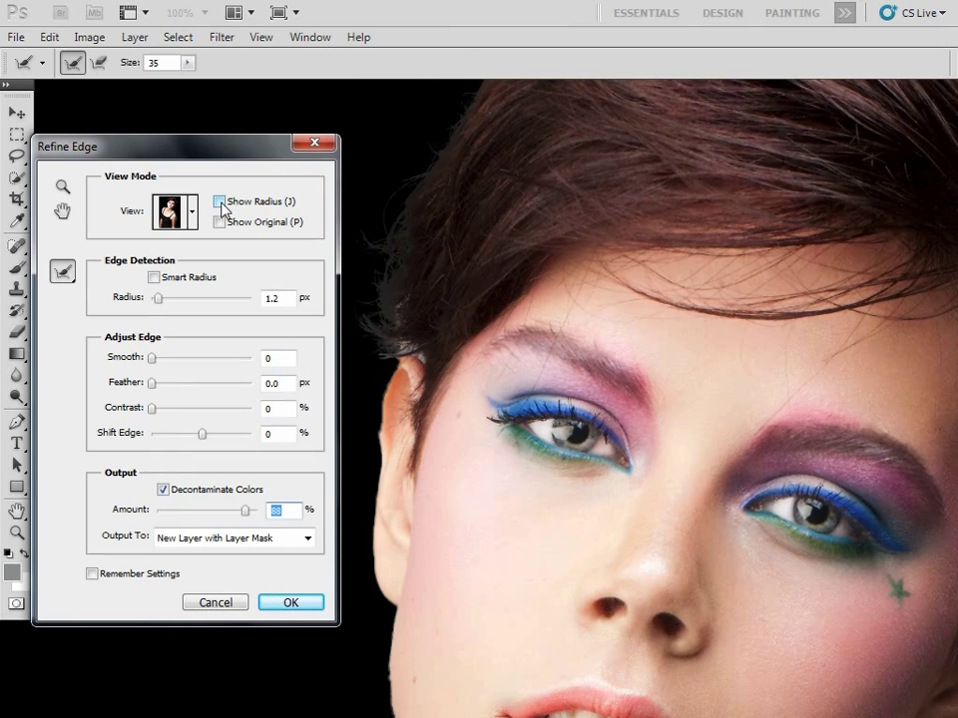
click(220, 202)
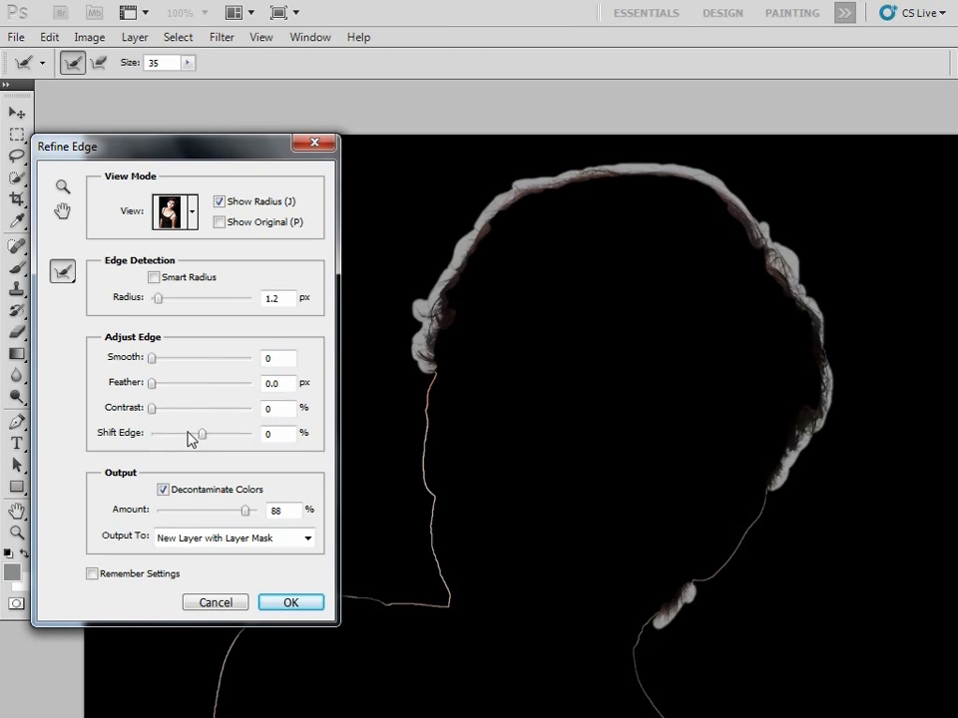
mouse_move(188, 436)
mouse_down()
mouse_move(214, 436)
mouse_move(197, 443)
mouse_up()
click(167, 409)
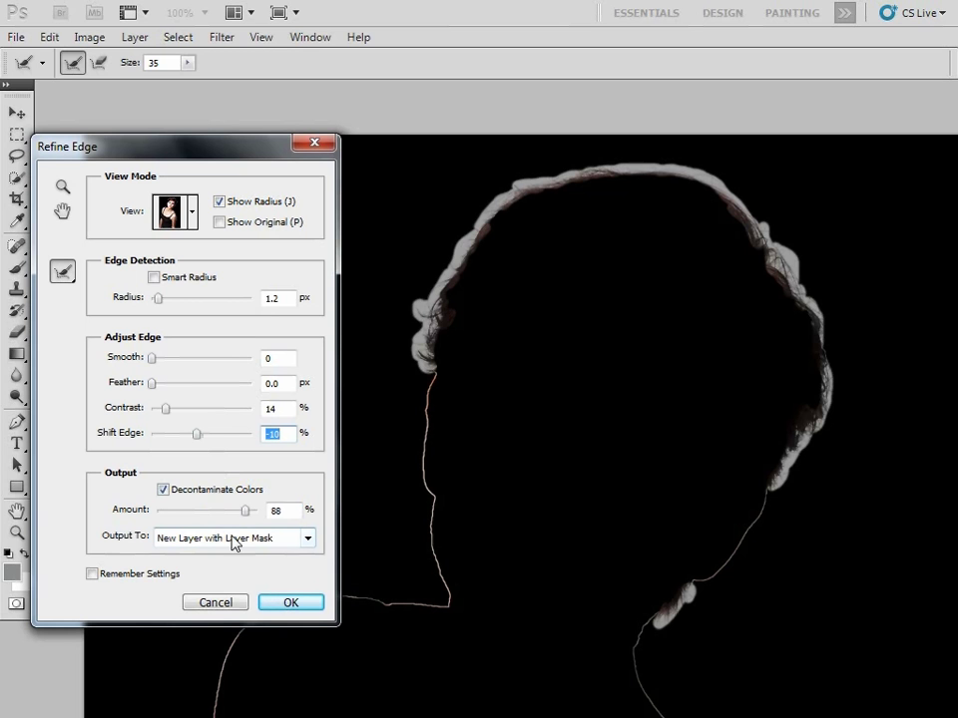
click(221, 203)
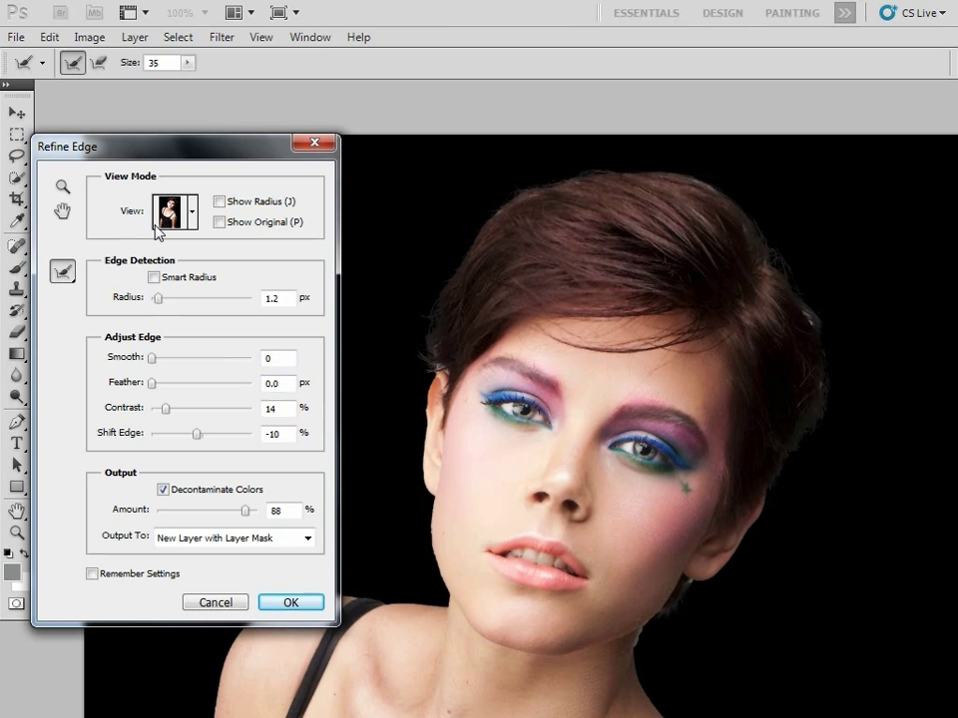
Preview with the red overlay, keep output as New Layer with Layer Mask, and apply it.
key(v)
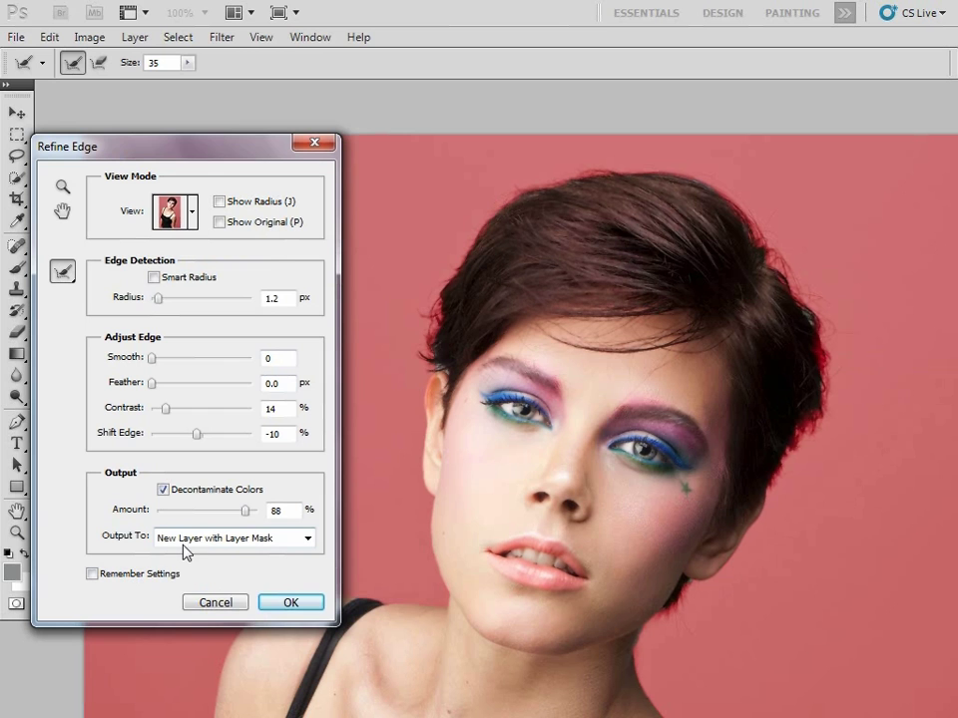
click(308, 539)
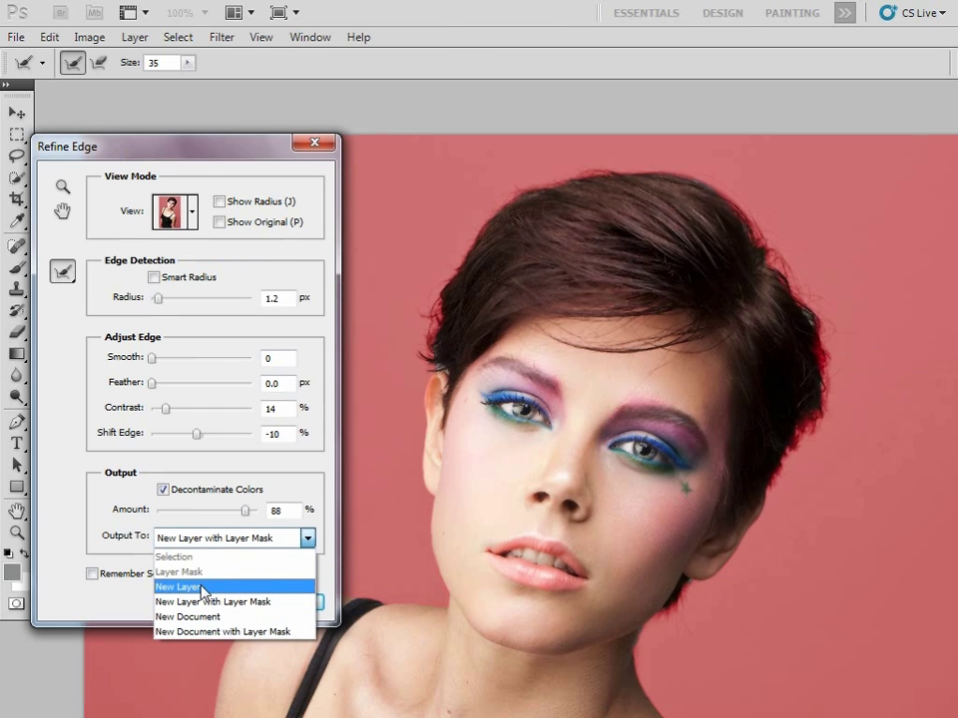
click(308, 539)
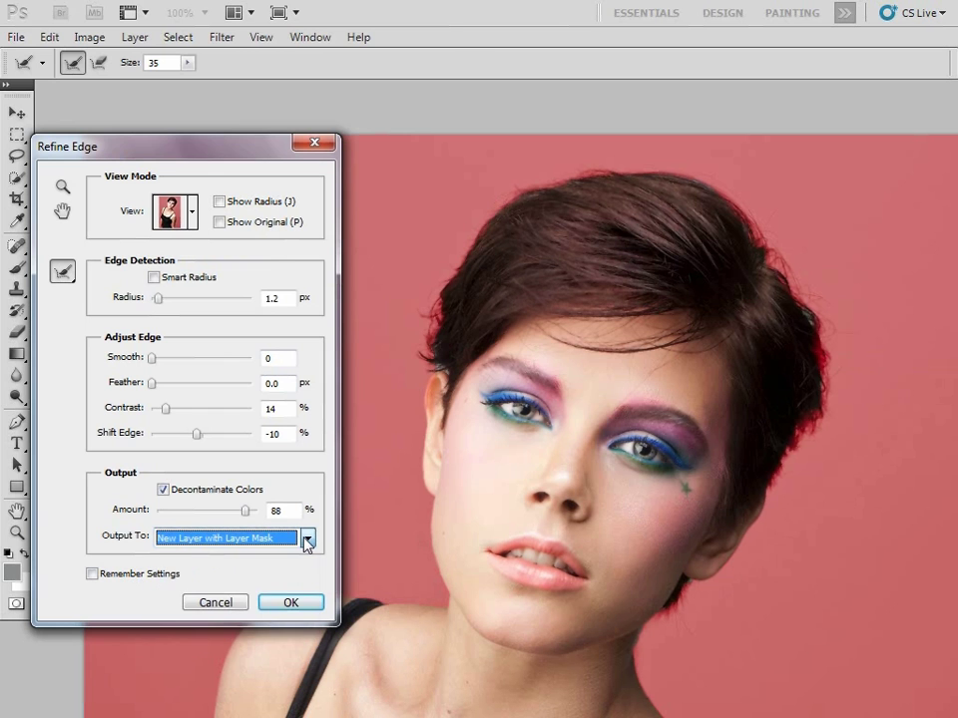
click(290, 603)
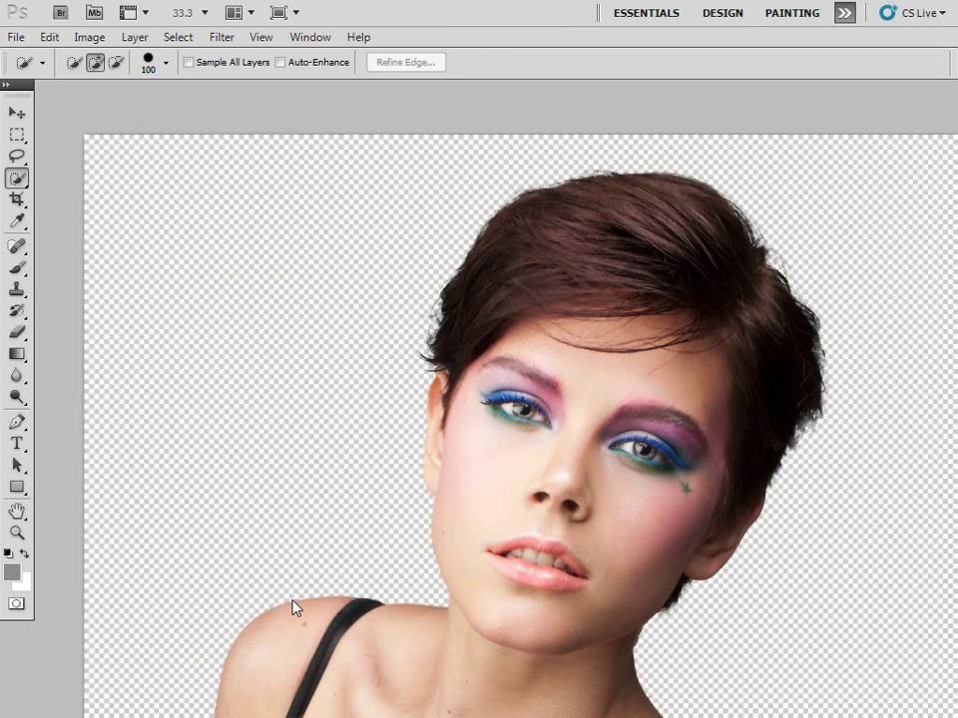
Show the Layers panel and recentre the view on the model's face.
click(299, 37)
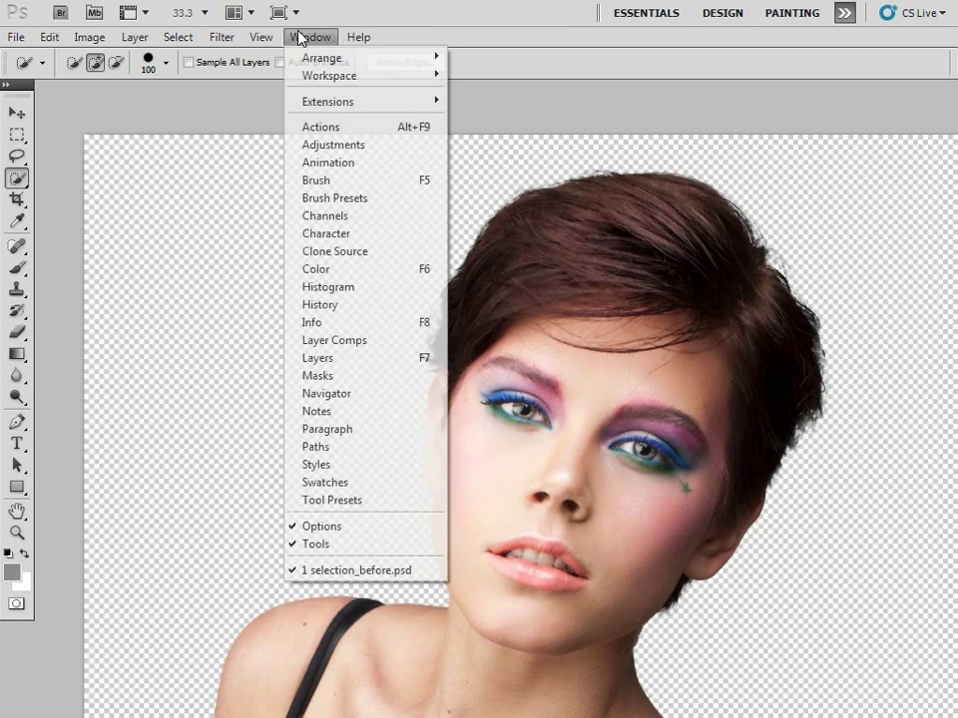
click(331, 358)
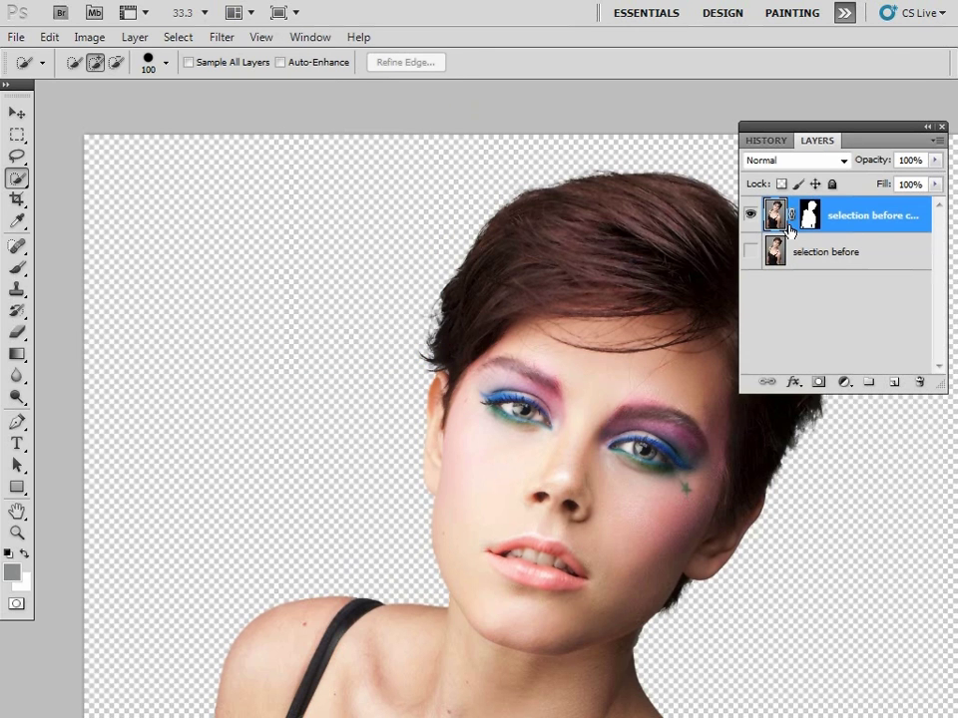
mouse_move(562, 362)
mouse_down()
mouse_move(558, 348)
mouse_move(451, 312)
mouse_up()
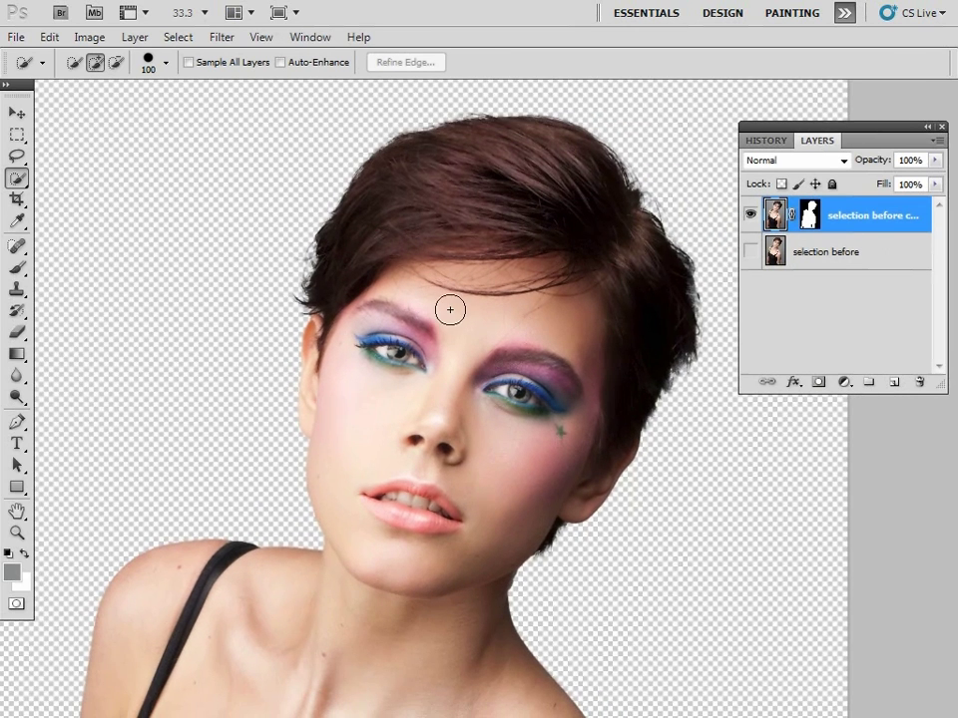
Zoom to 100% to inspect the forehead and left hair edges, then return to 50%.
key(ctrl+plus)
key(ctrl+plus)
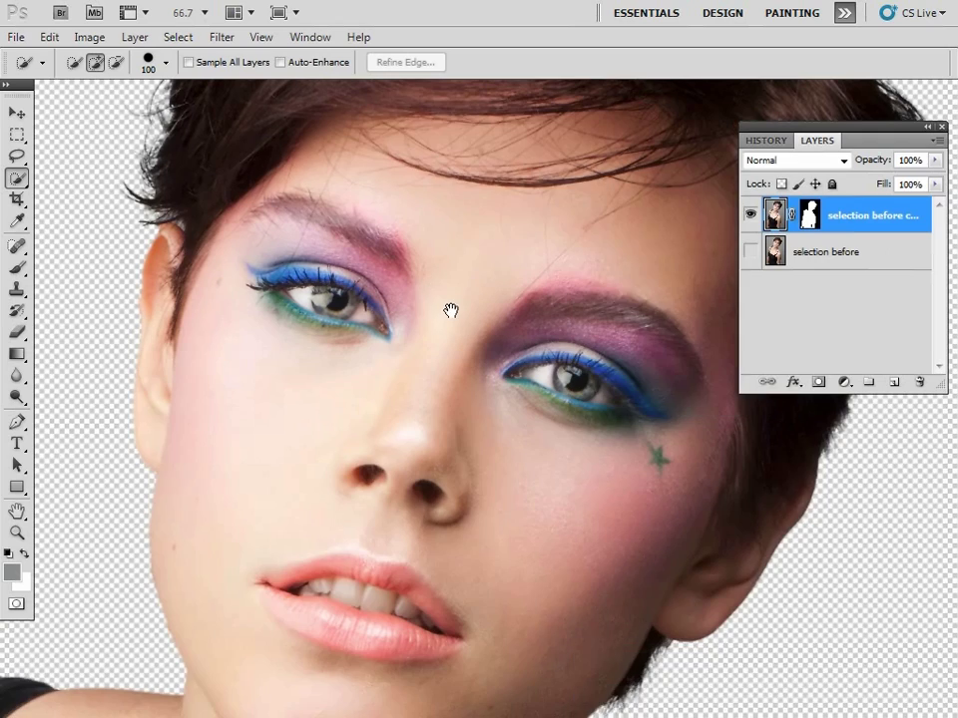
drag(365, 280, 391, 442)
key(ctrl+plus)
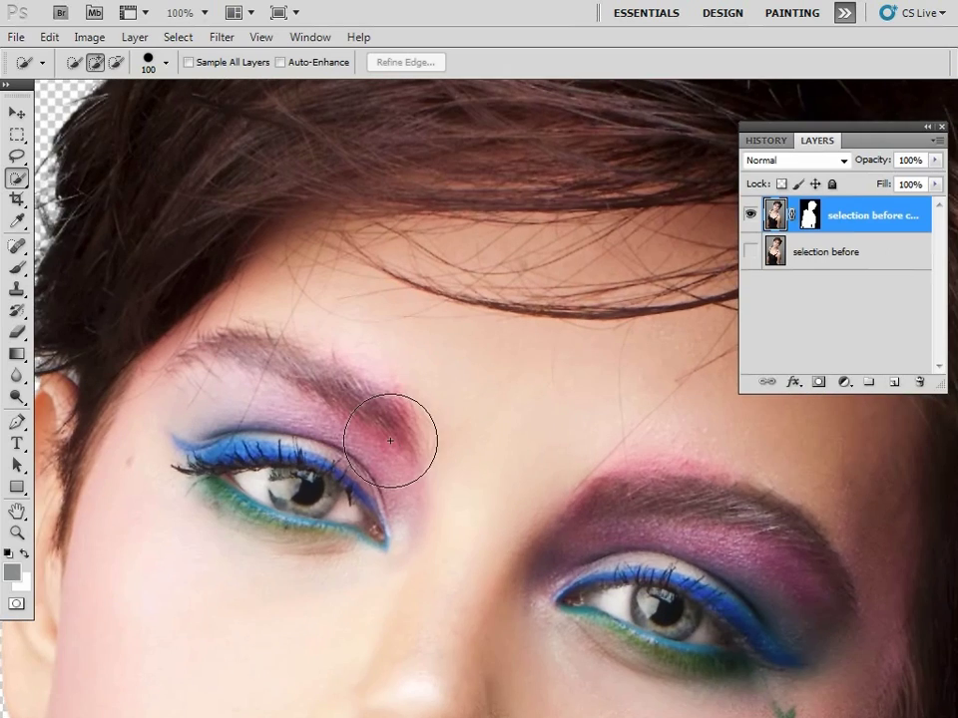
drag(235, 342, 530, 466)
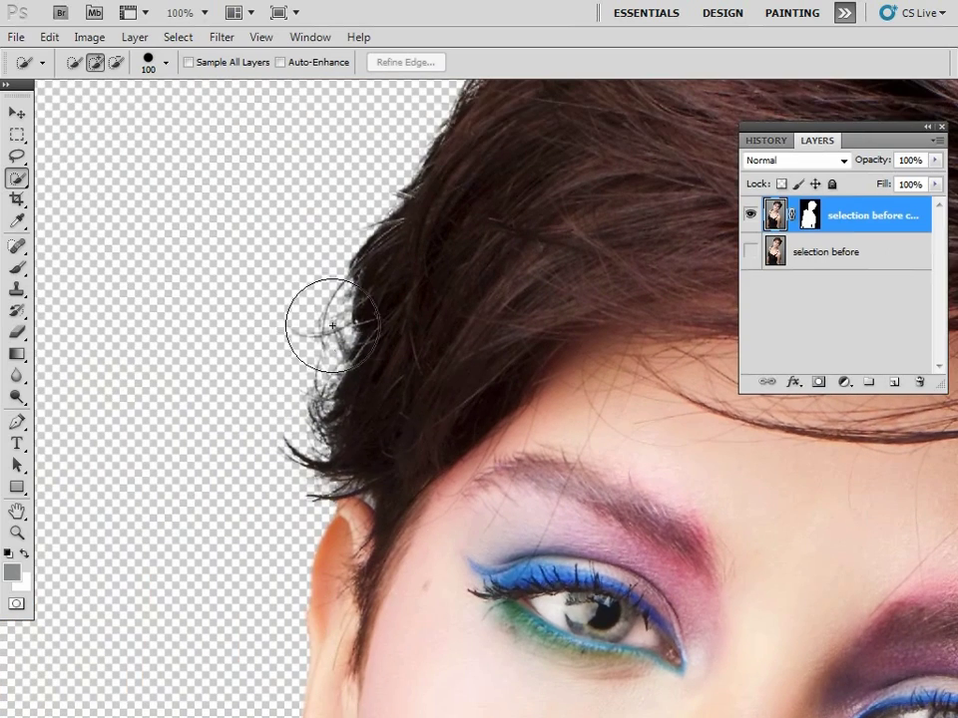
key(ctrl+minus)
key(ctrl+minus)
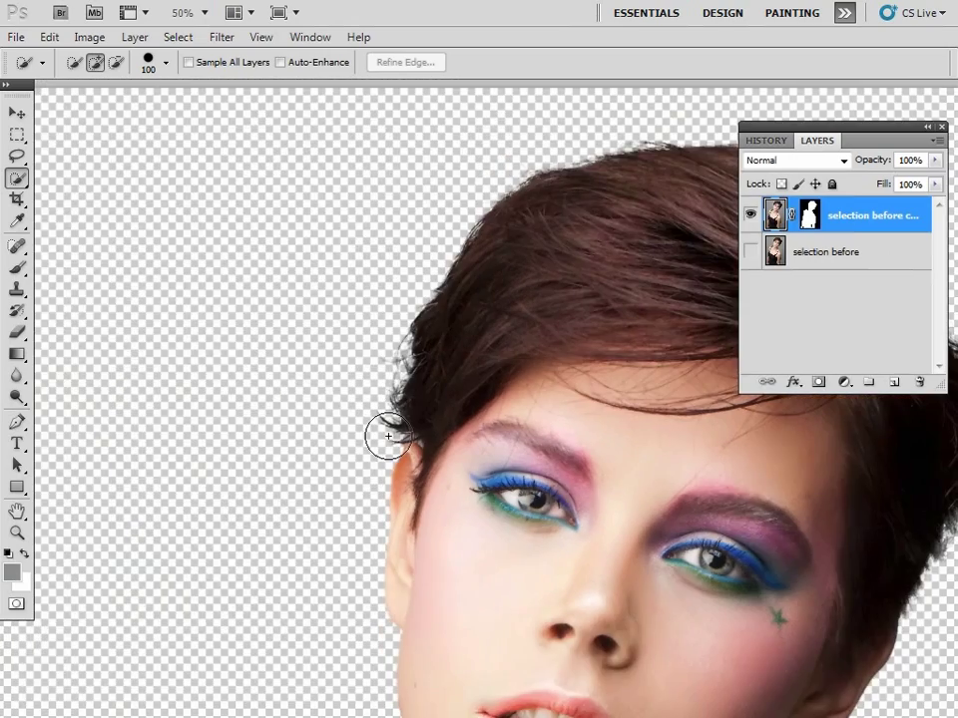
drag(607, 517, 481, 443)
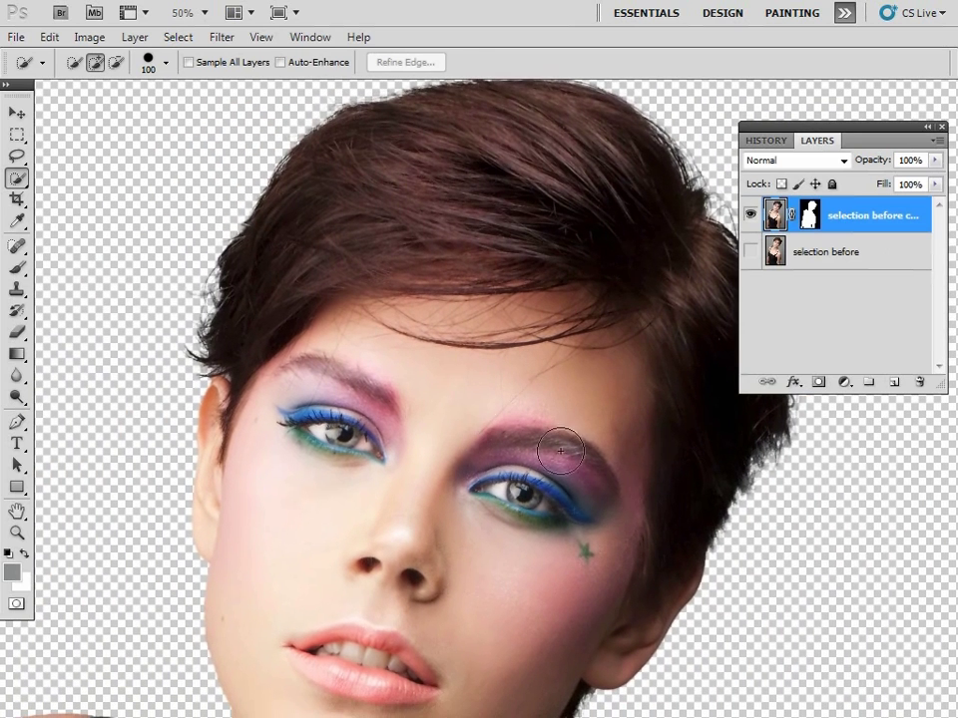
Target the cutout's layer mask and bring up Select > Refine Mask.
click(808, 216)
click(220, 38)
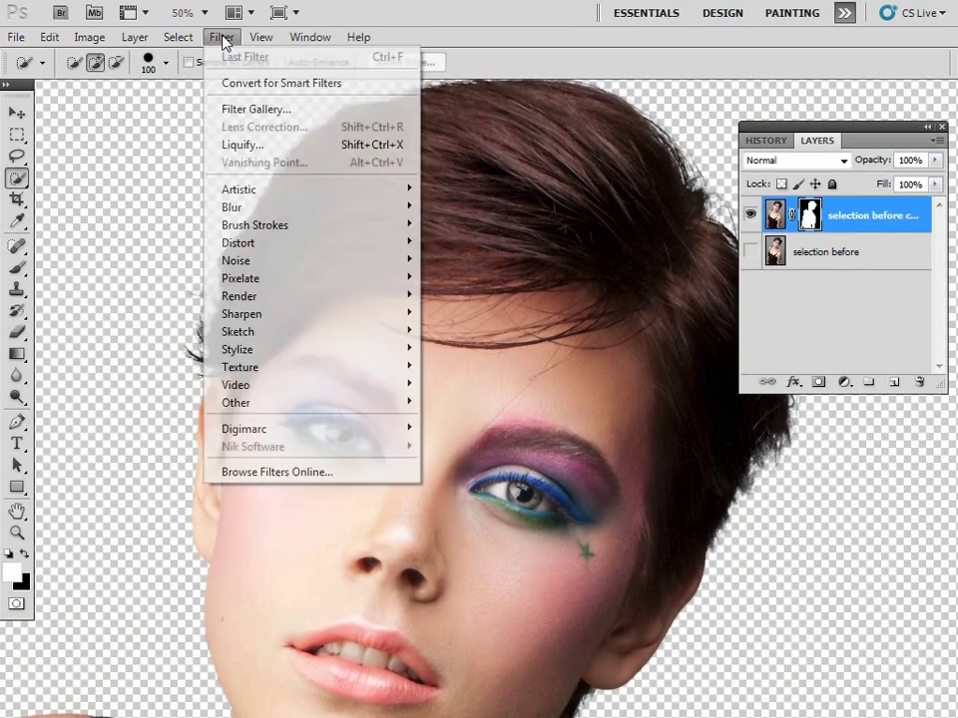
mouse_move(200, 41)
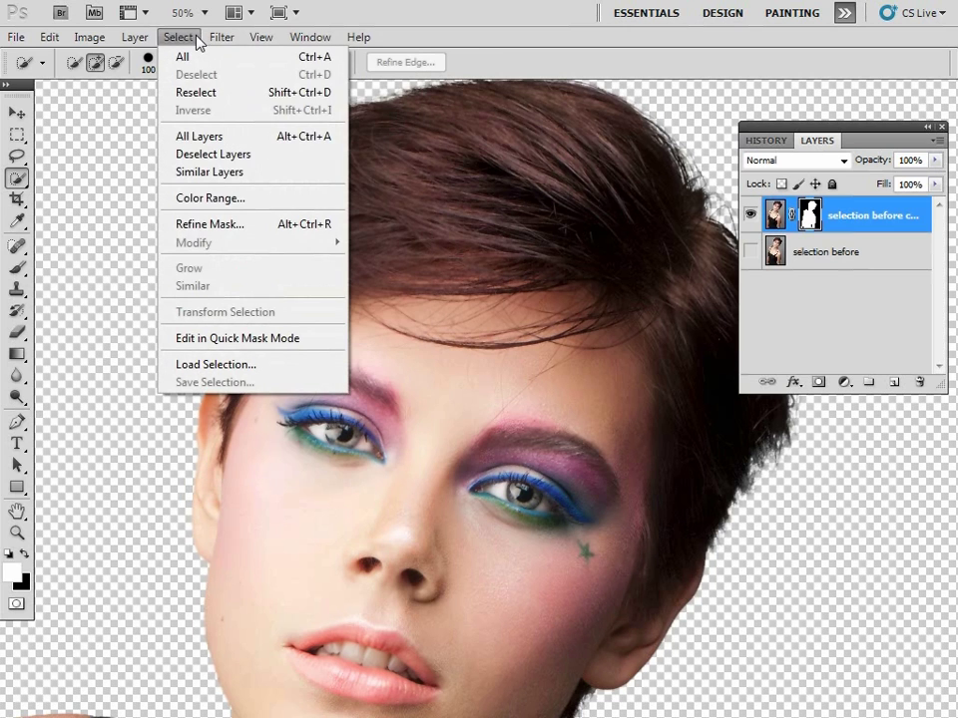
click(259, 225)
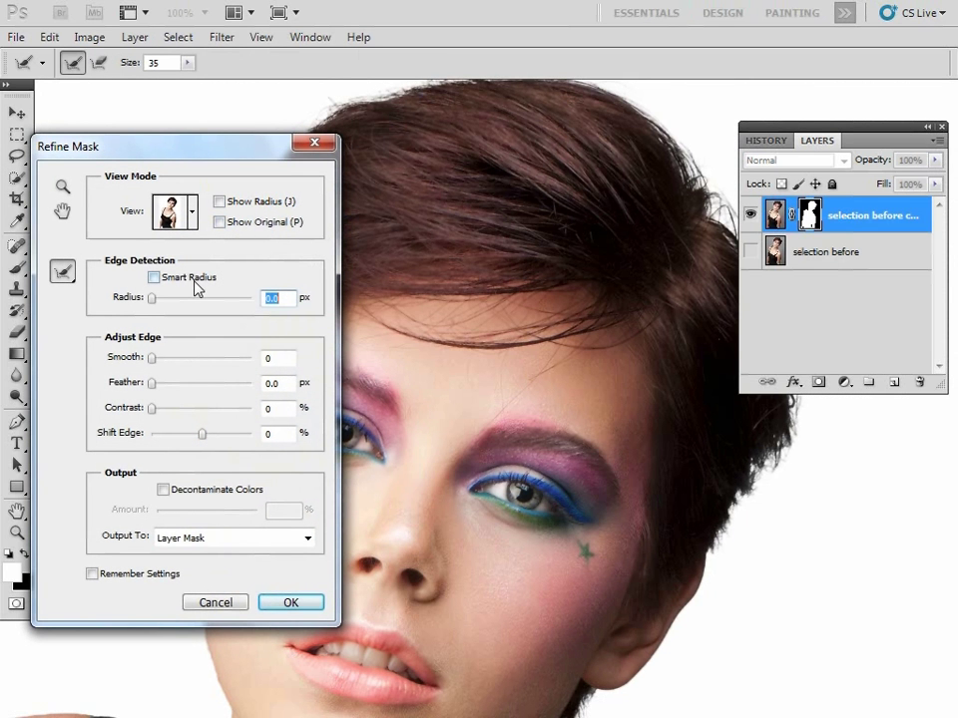
drag(168, 149, 183, 196)
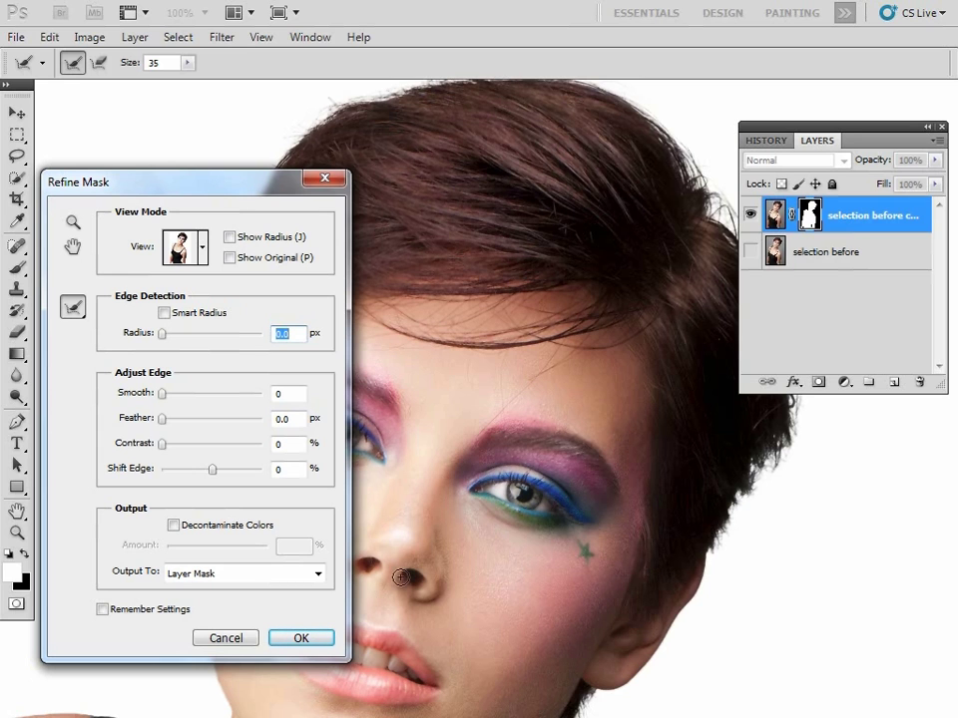
Enable Smart Radius at 1.6 px and apply the mask refinement.
click(164, 313)
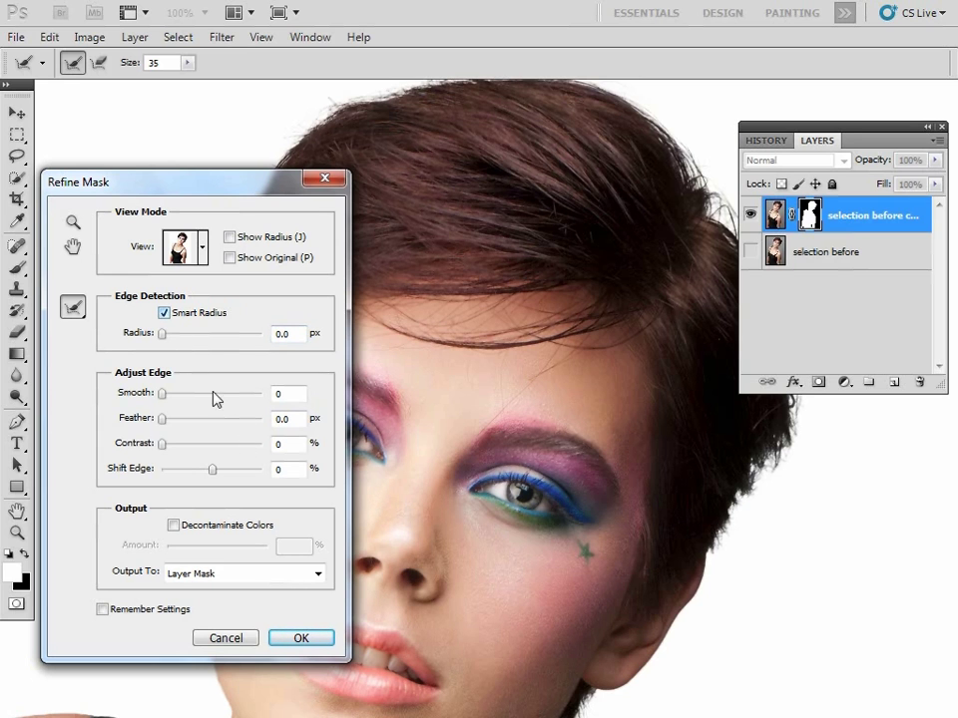
click(171, 335)
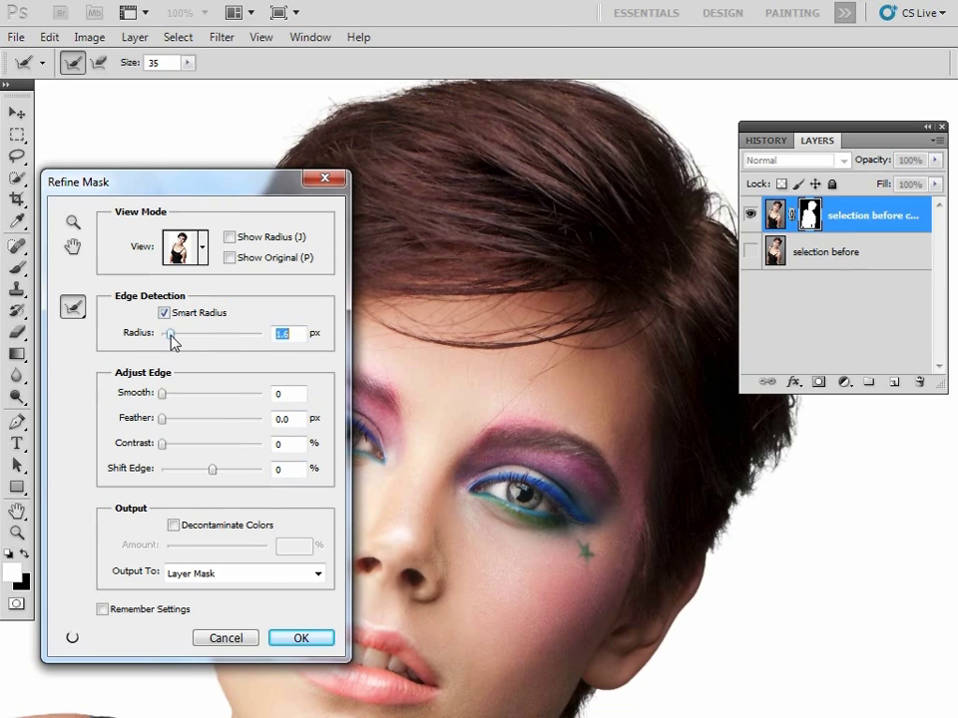
drag(218, 190, 519, 299)
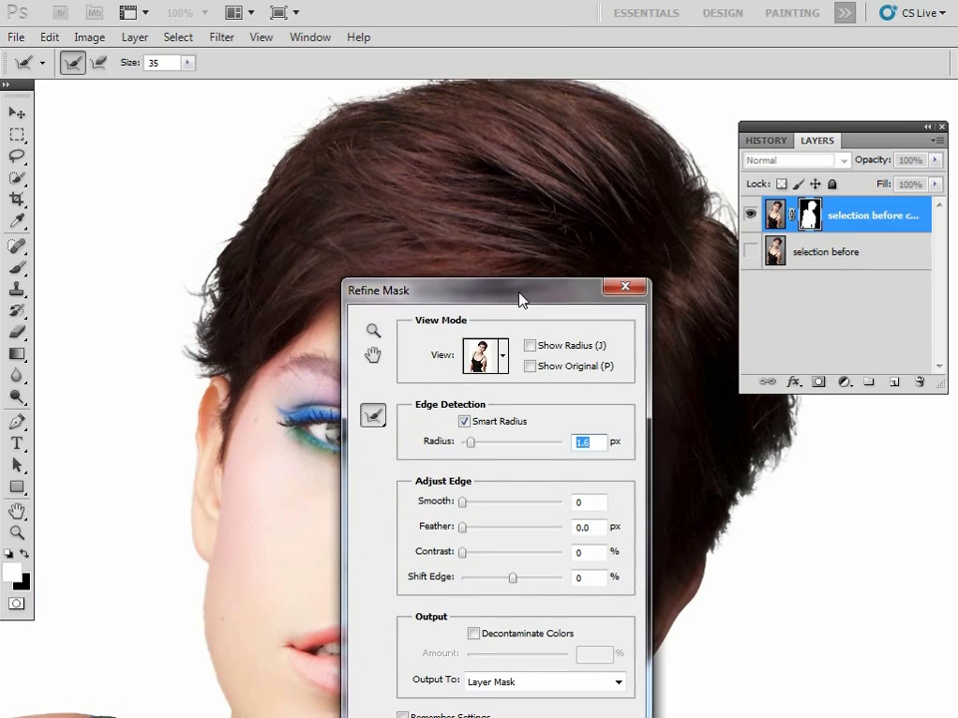
drag(459, 283, 317, 153)
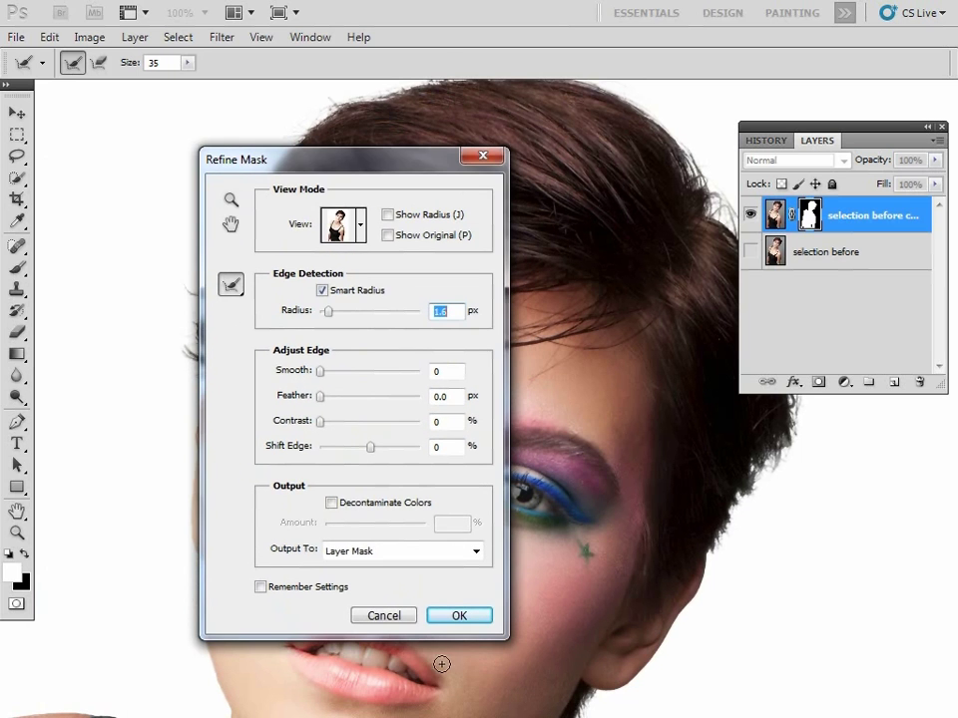
click(461, 617)
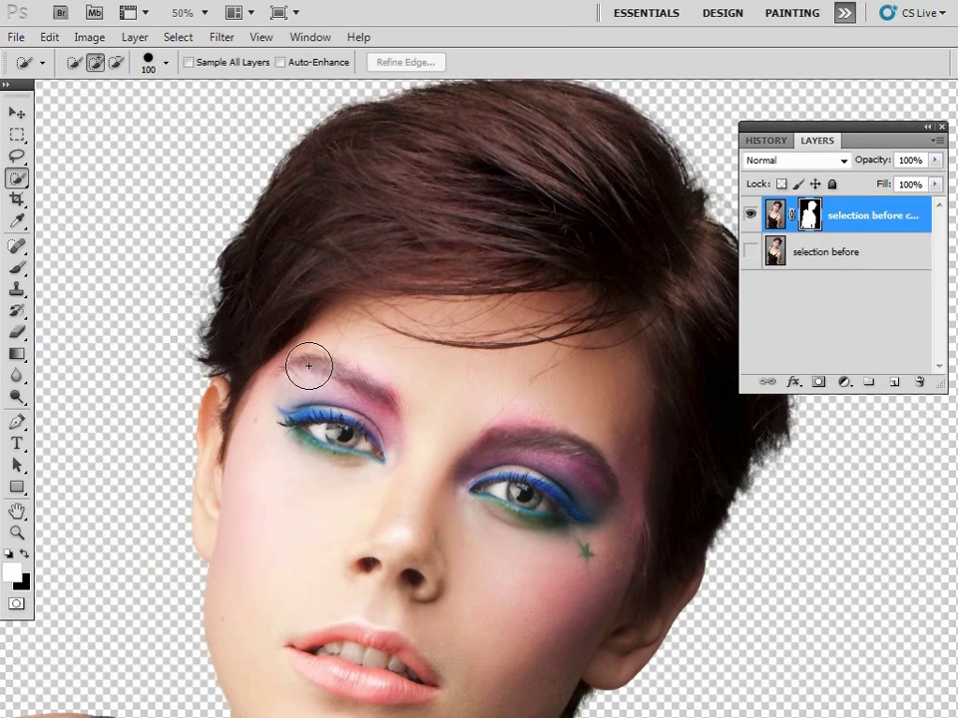
scroll(308, 366, up, 1)
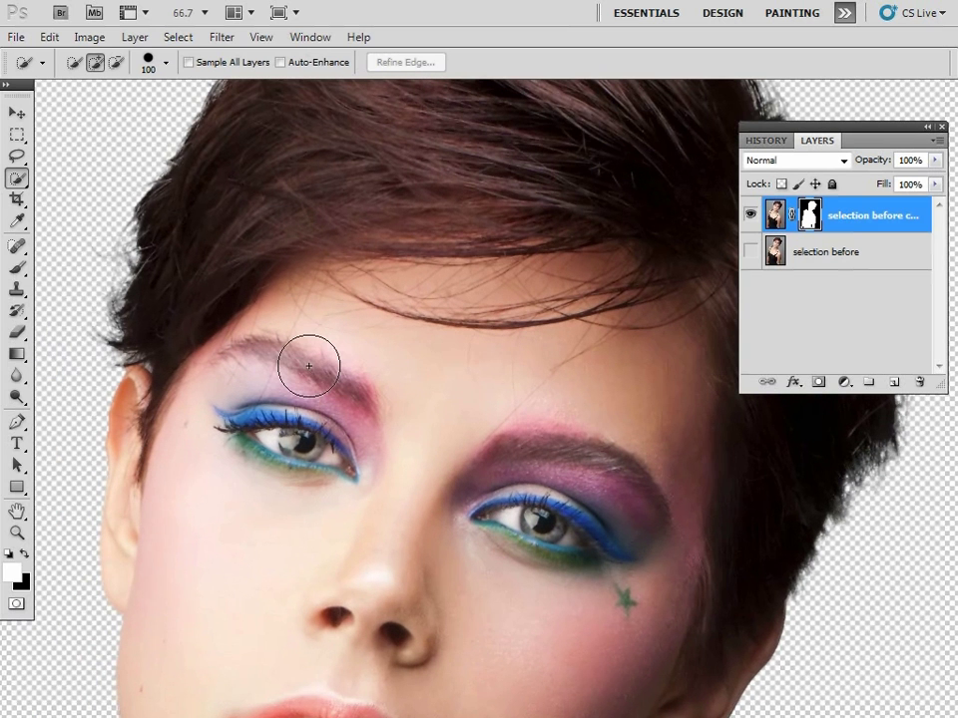